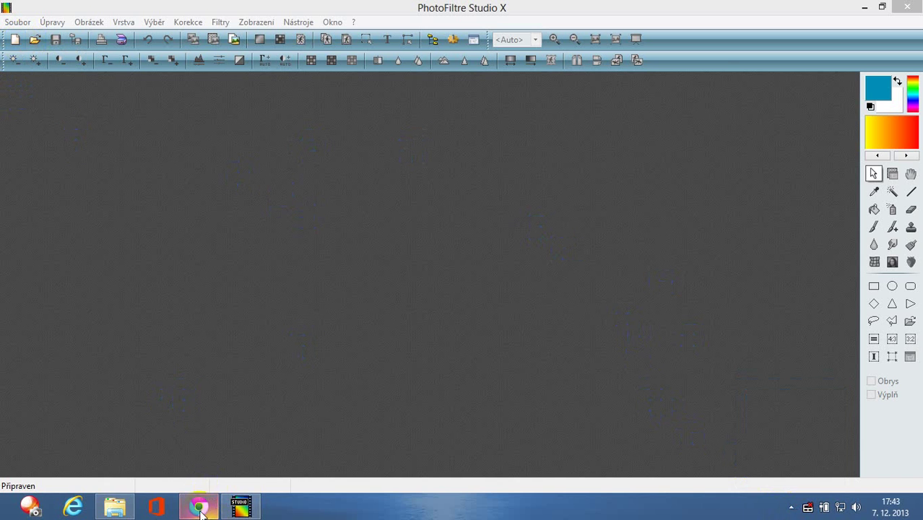
Step: Create a new 110 × 110 pixel image at 72 pixels per inch with a transparent background and move its window clear of the toolbars
left_click(14, 39)
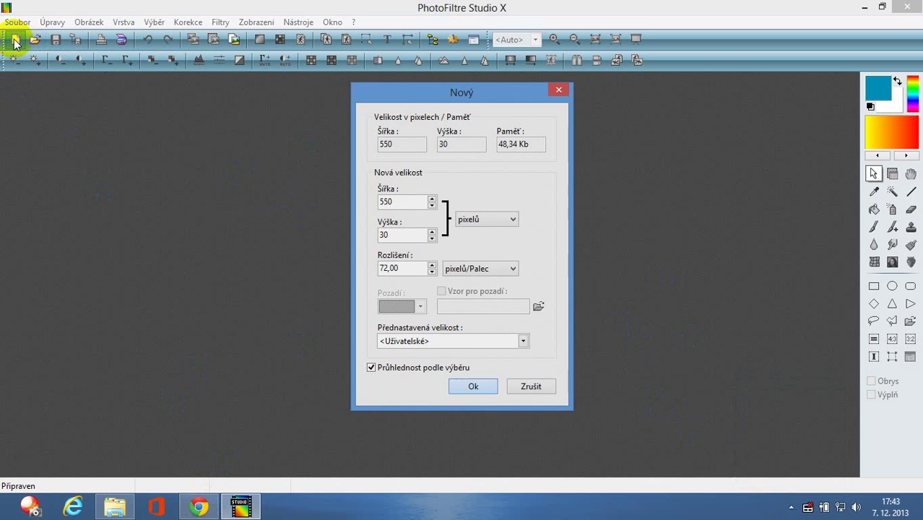
left_click_drag(403, 201, 374, 201)
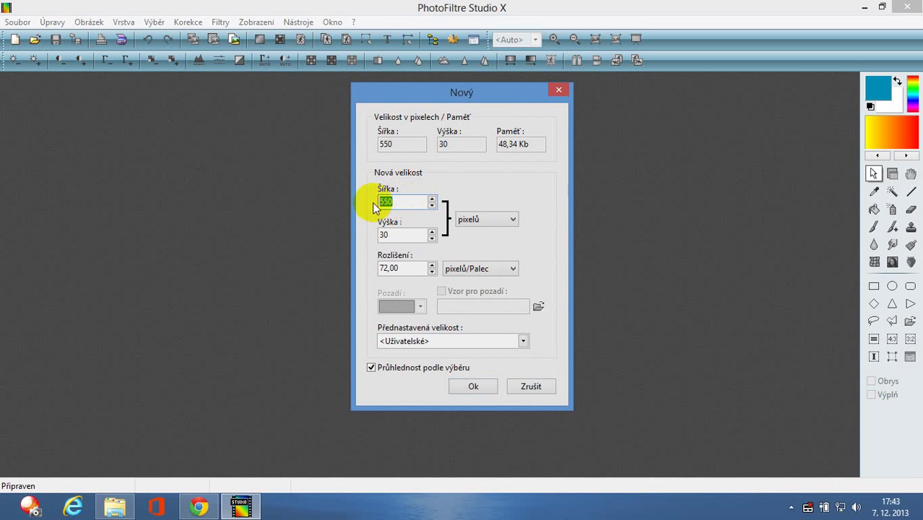
type("110")
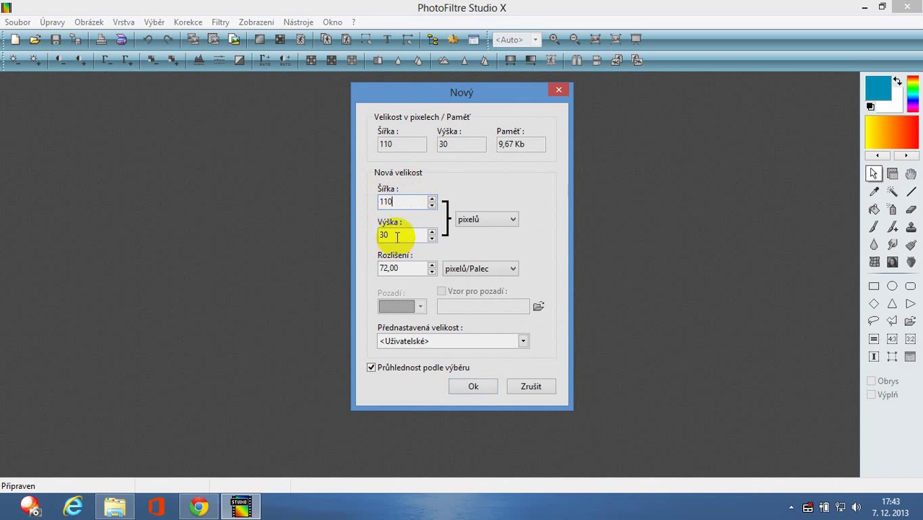
left_click_drag(397, 236, 375, 237)
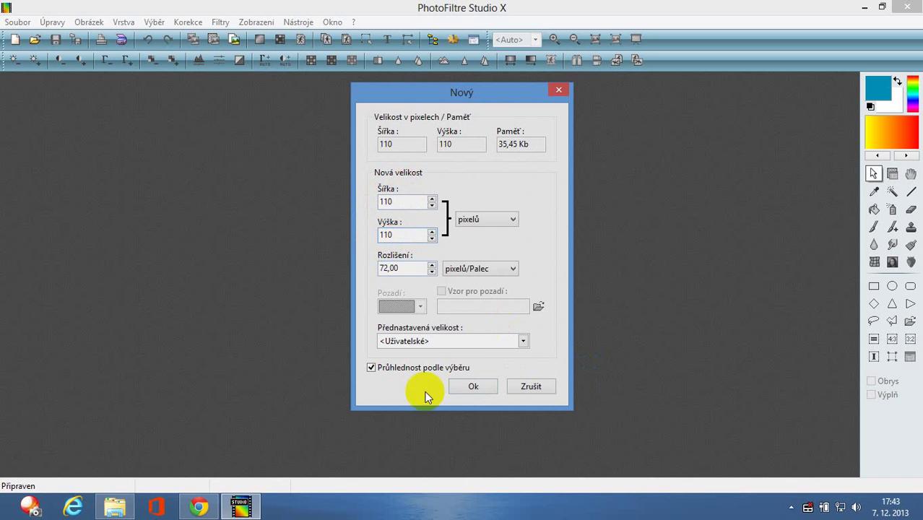
left_click(458, 386)
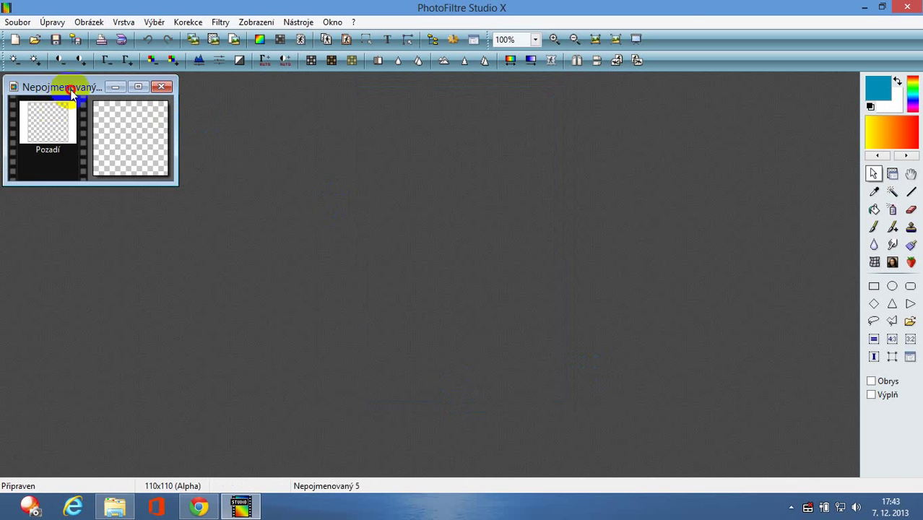
left_click_drag(72, 87, 351, 171)
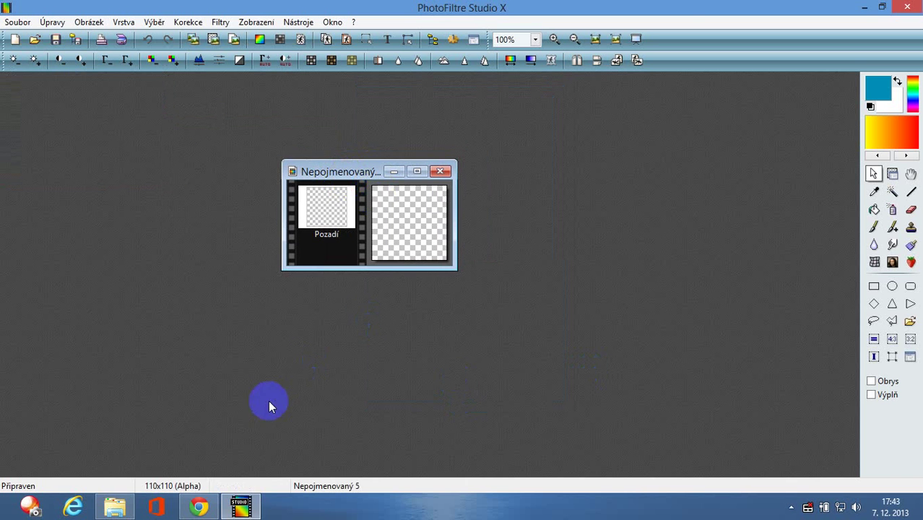
Step: Copy the dreamcatcher photo from Chrome, paste it into the 110 × 110 image in PhotoFiltre, and centre the dreamcatcher ring on the canvas
left_click(197, 505)
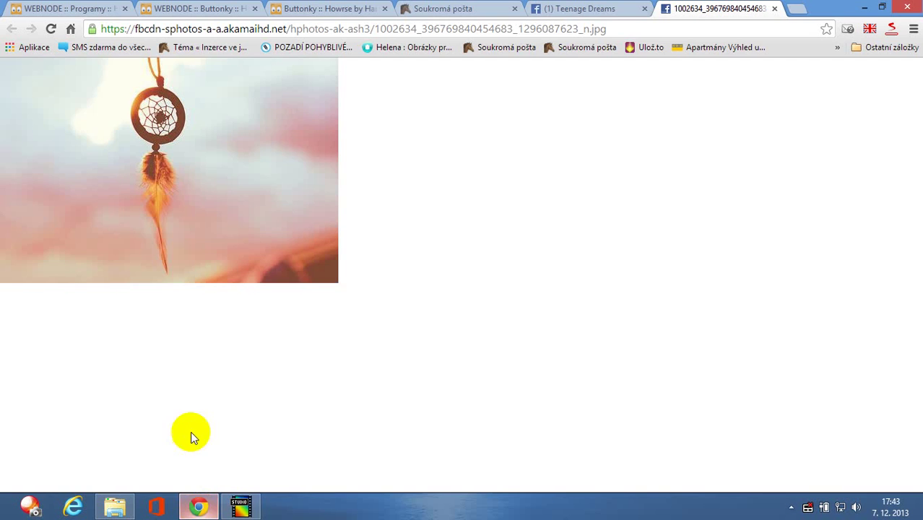
right_click(164, 128)
left_click(185, 163)
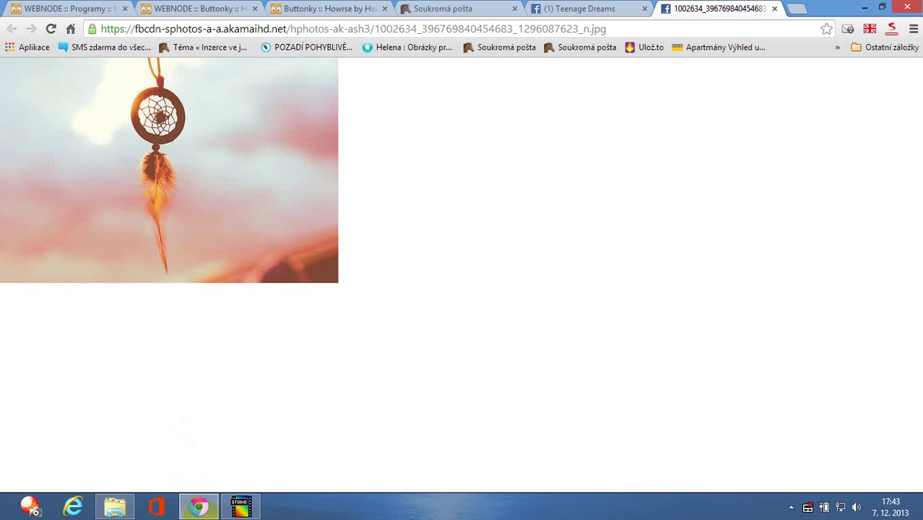
left_click(245, 507)
right_click(403, 222)
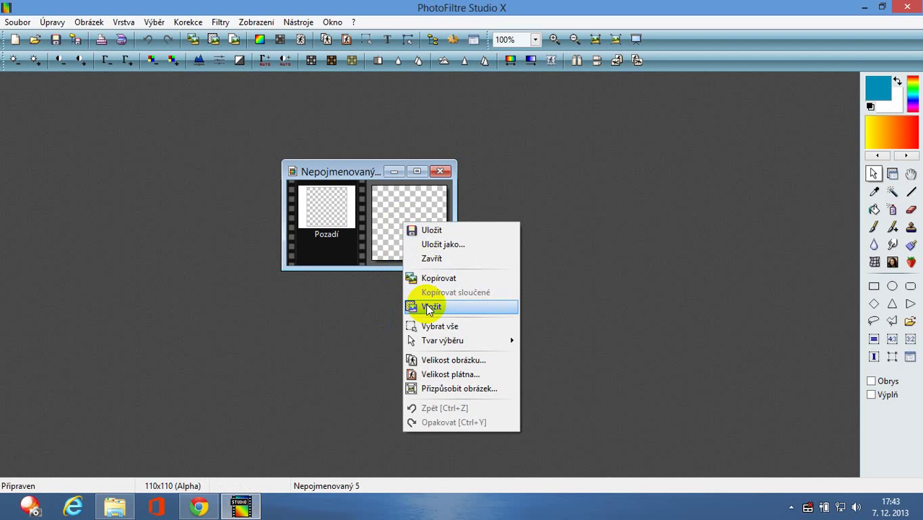
left_click(429, 308)
left_click_drag(426, 251, 304, 215)
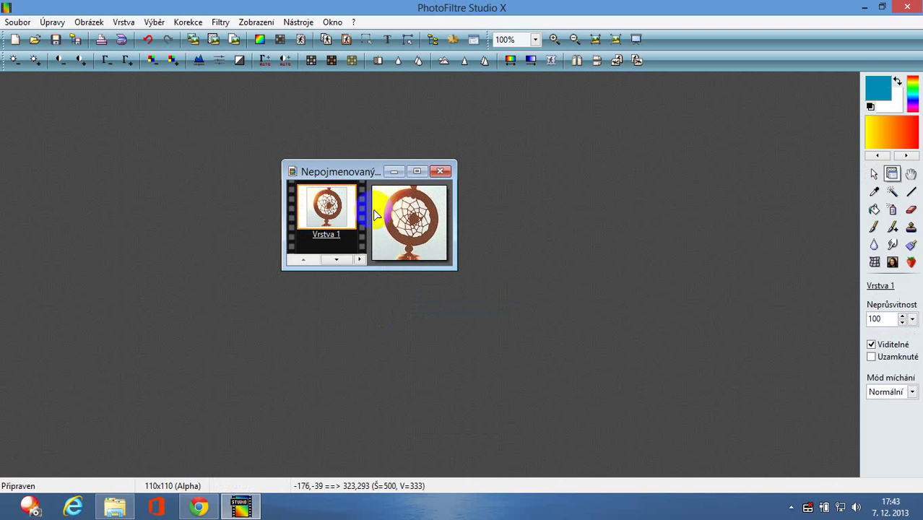
Step: Scale the pasted photo layer to 60% with the free transform and reposition it to show the dreamcatcher
right_click(399, 211)
left_click(437, 329)
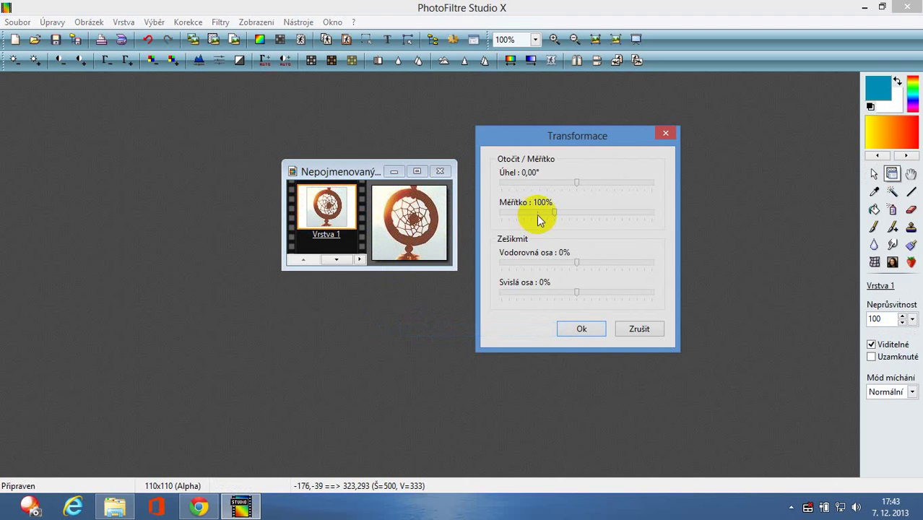
left_click_drag(539, 215, 512, 217)
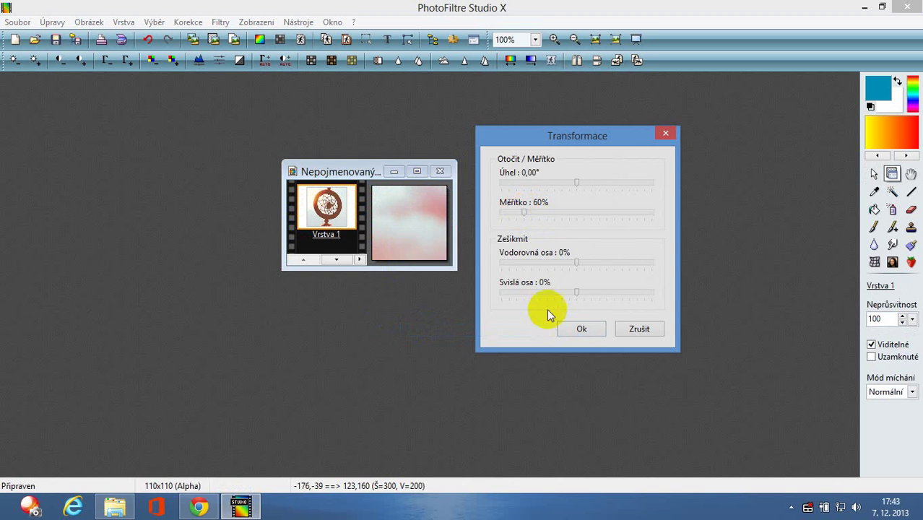
left_click(575, 329)
left_click_drag(418, 231, 477, 249)
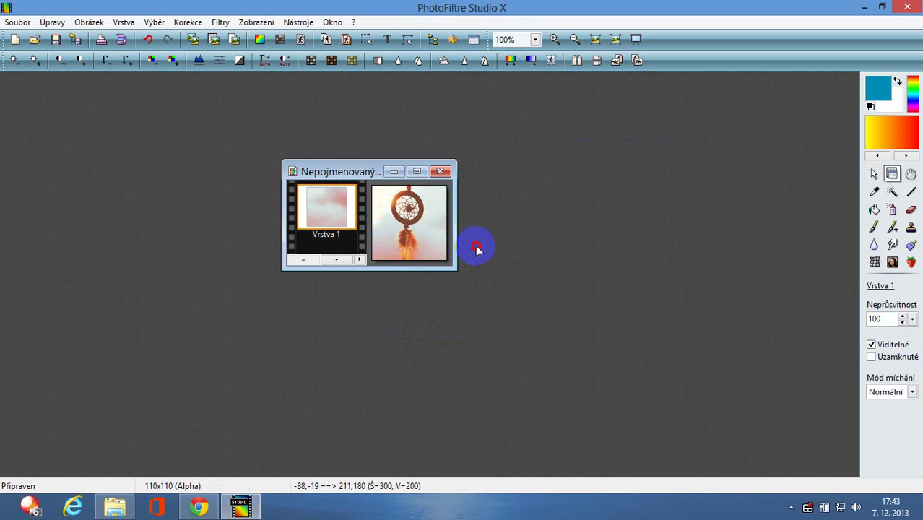
Step: Scale the photo layer down to 210 × 140 pixels with the free transform and reposition it on the canvas
right_click(417, 220)
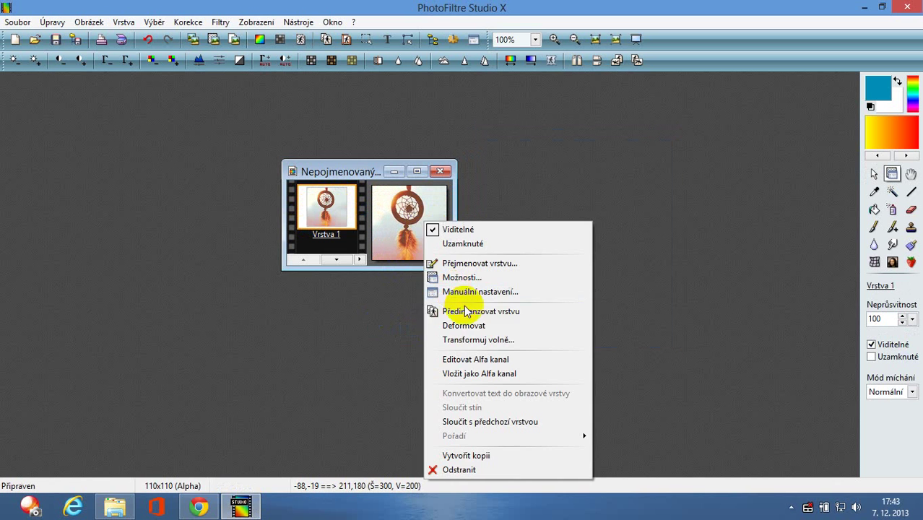
left_click(442, 336)
left_click_drag(536, 213, 530, 213)
left_click(572, 330)
left_click_drag(408, 223, 426, 231)
Step: Scale the photo layer to 80% and position it to cover the canvas with the dreamcatcher in its left half
right_click(426, 231)
left_click(446, 346)
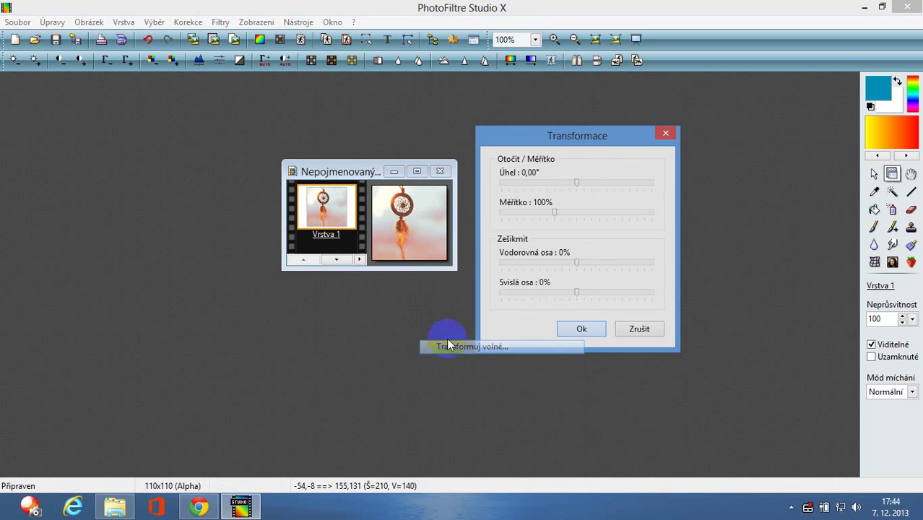
left_click(545, 212)
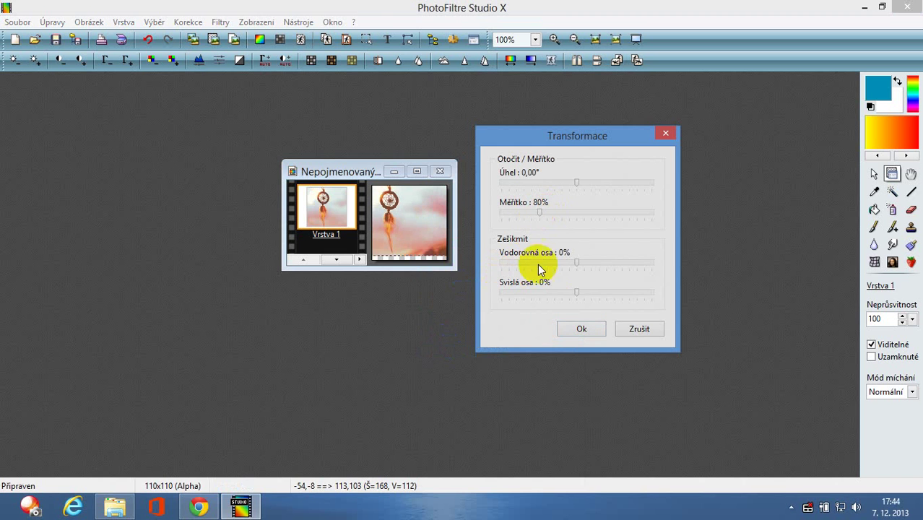
left_click(570, 323)
left_click_drag(442, 246, 442, 241)
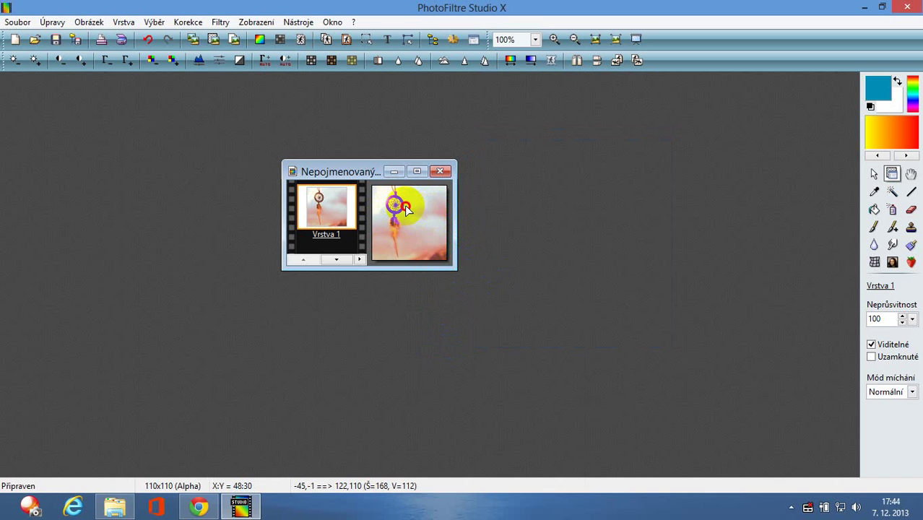
left_click_drag(407, 209, 409, 209)
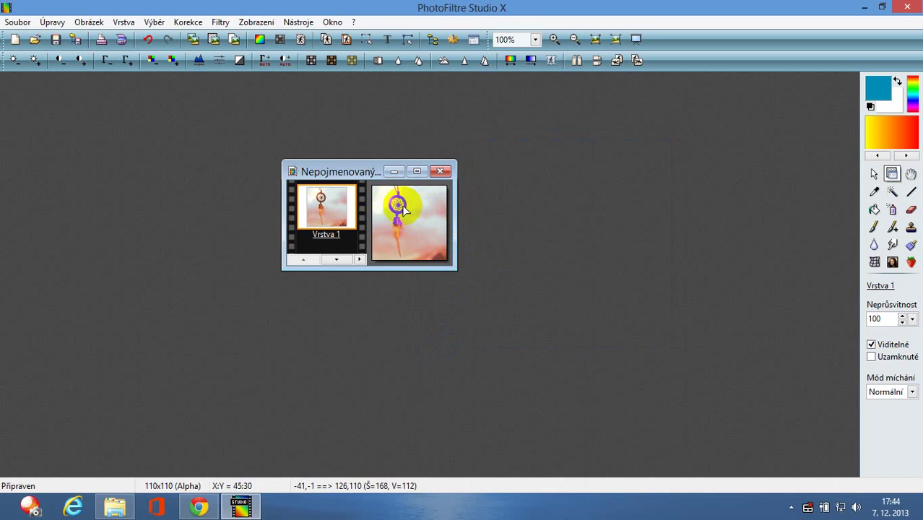
Step: Merge the photo layer into the background and move the image window toward the middle of the workspace
key("ctrl+shift+f")
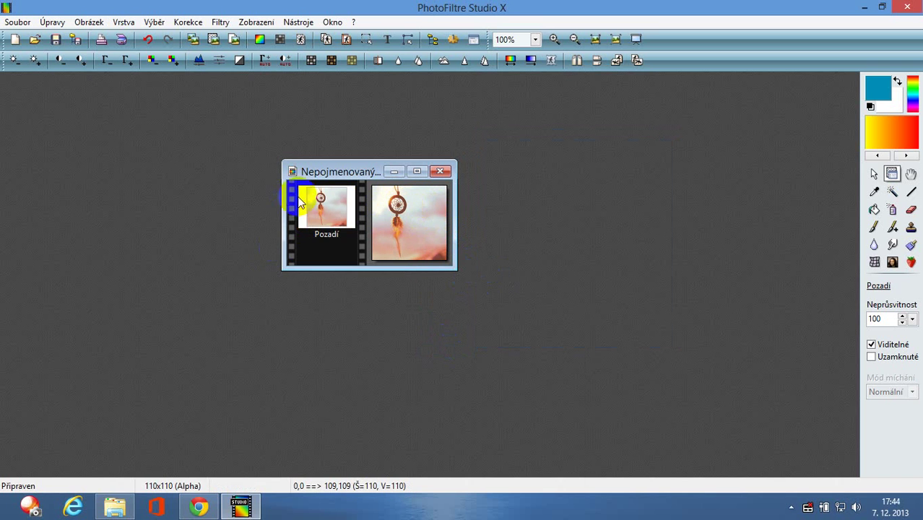
left_click(323, 264)
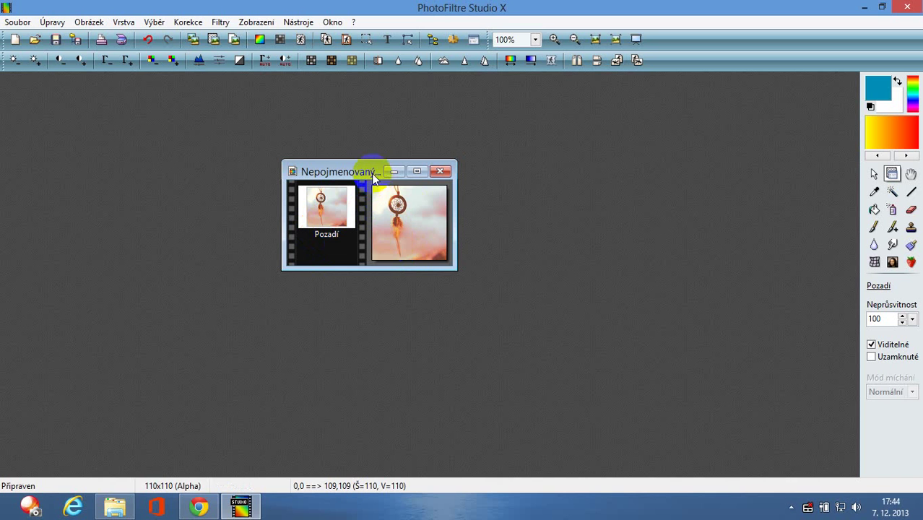
left_click_drag(374, 177, 421, 220)
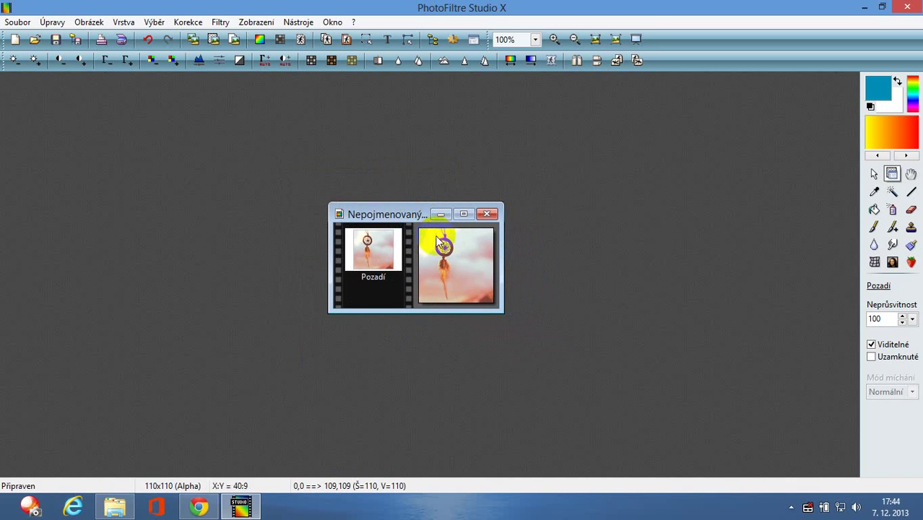
Step: Try a rounded selection over the whole 110 × 110 canvas, hide it, and reposition the image window
left_click(873, 174)
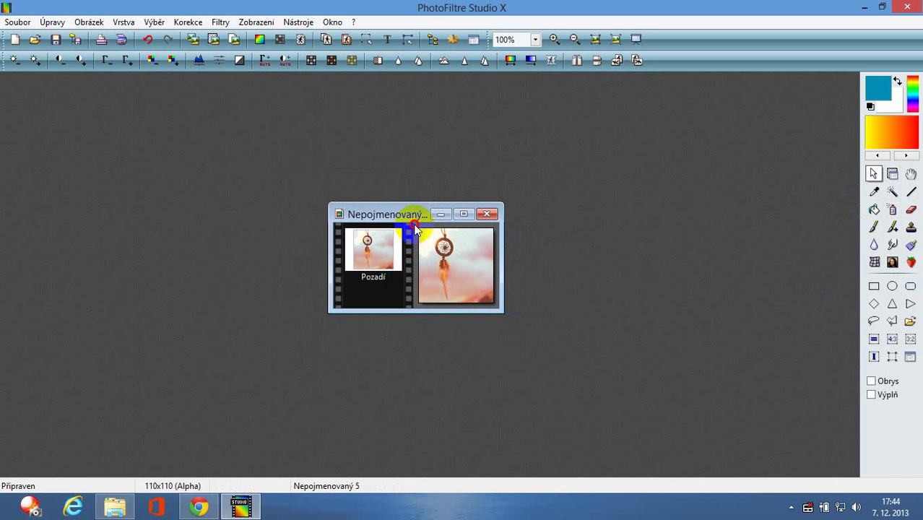
left_click_drag(415, 229, 543, 361)
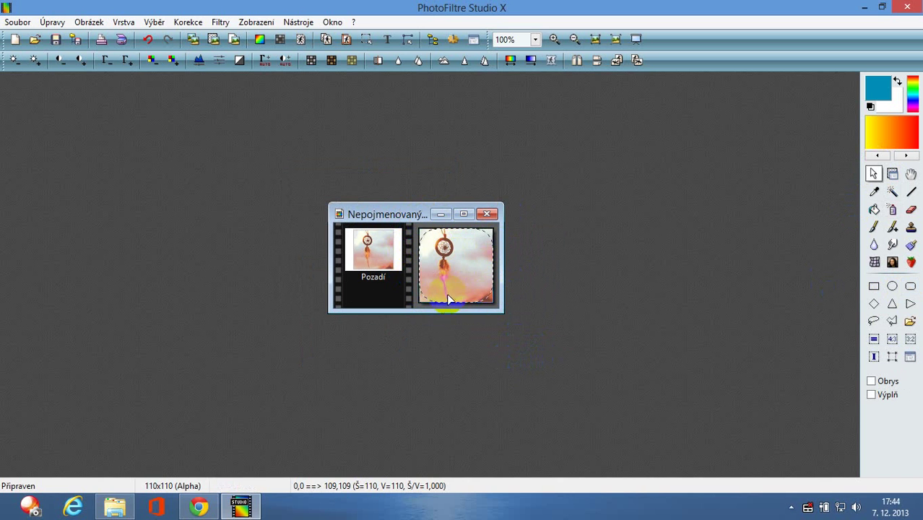
right_click(449, 249)
left_click(482, 479)
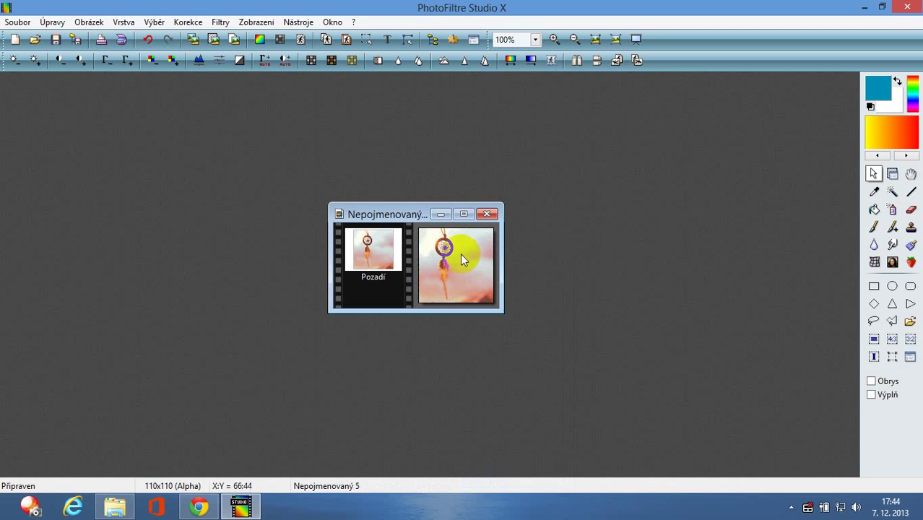
left_click_drag(385, 216, 361, 154)
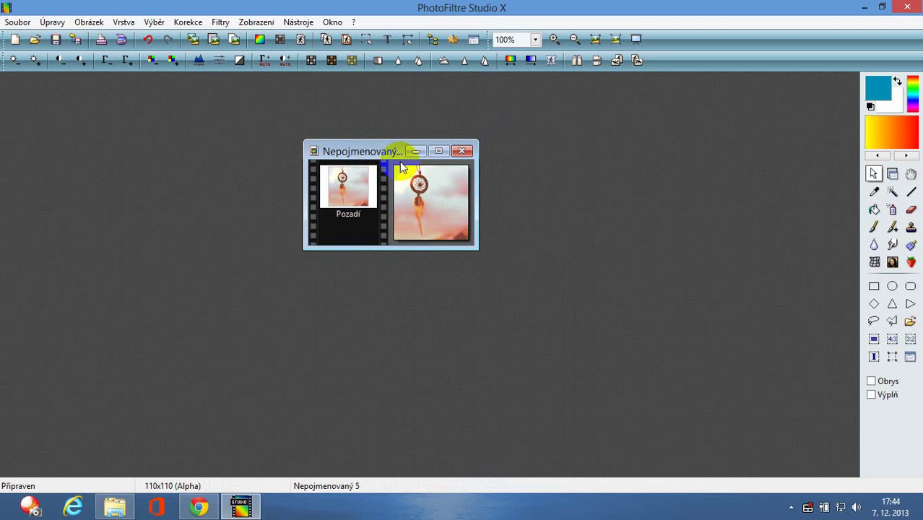
Step: Try an elliptical and a rectangular selection over the whole 110 × 110 canvas, then hide the selection
left_click(892, 286)
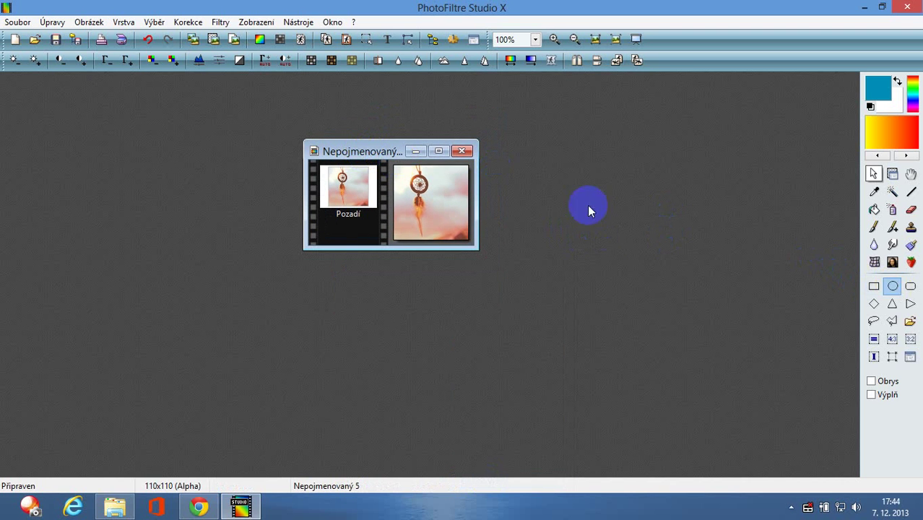
left_click_drag(393, 169, 468, 253)
left_click(873, 285)
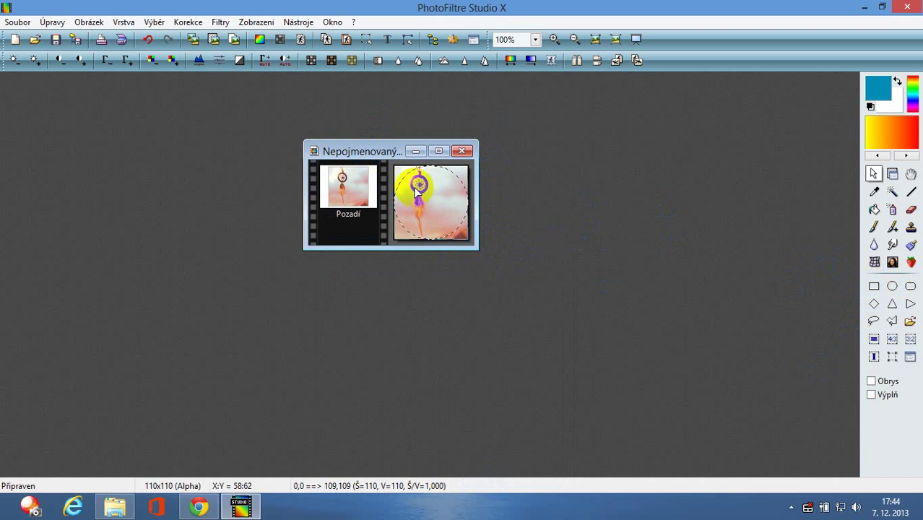
left_click_drag(395, 170, 506, 289)
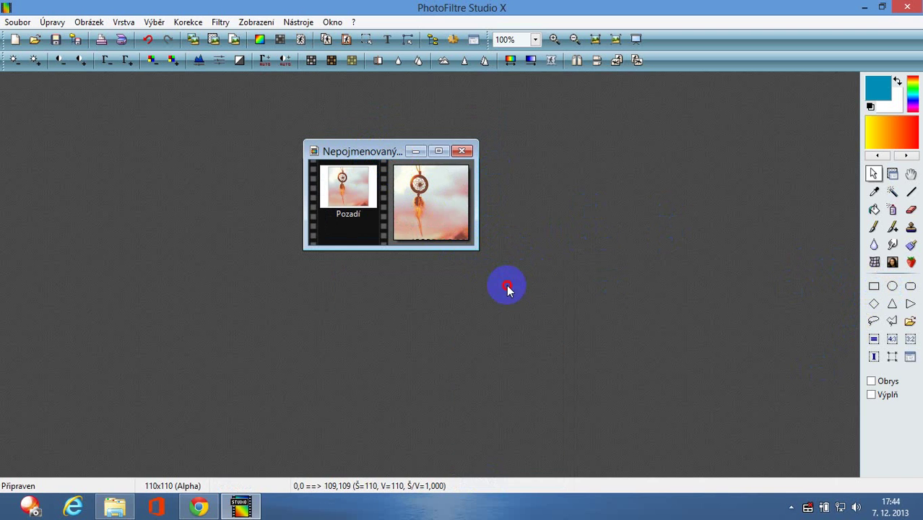
right_click(441, 228)
left_click(497, 461)
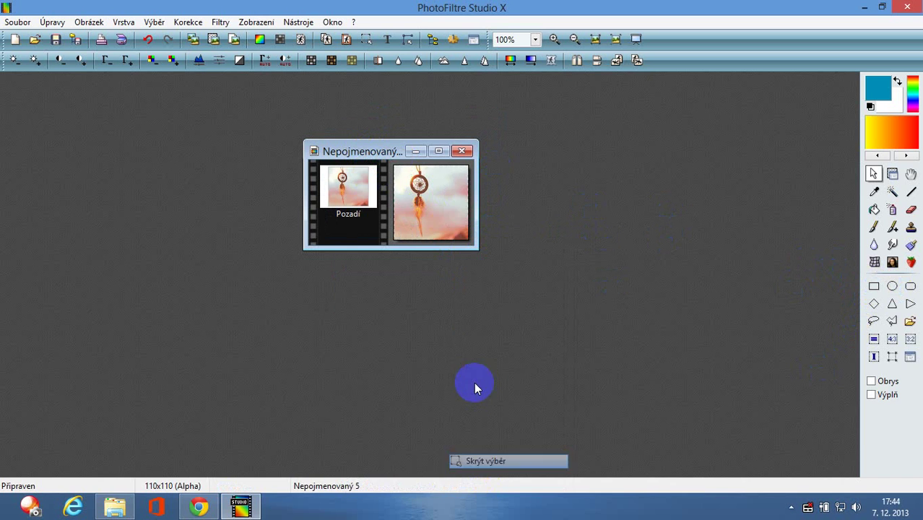
left_click(237, 265)
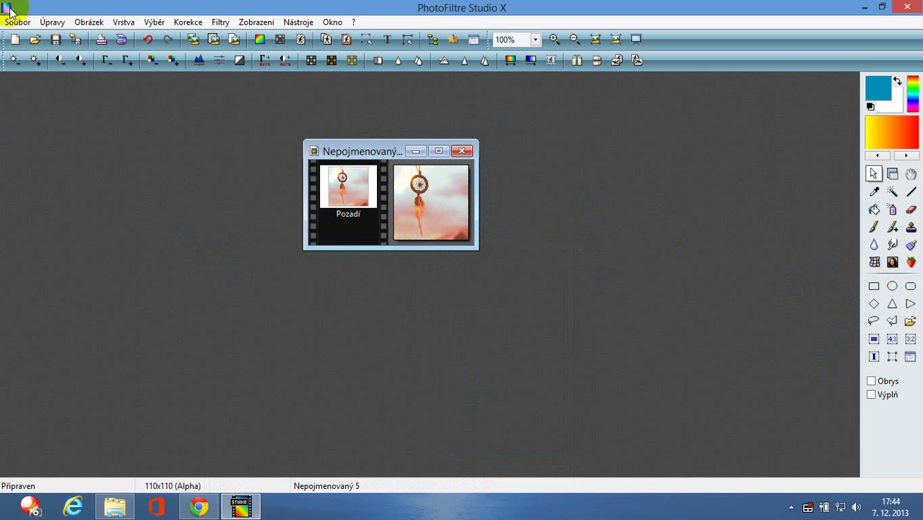
left_click(92, 85)
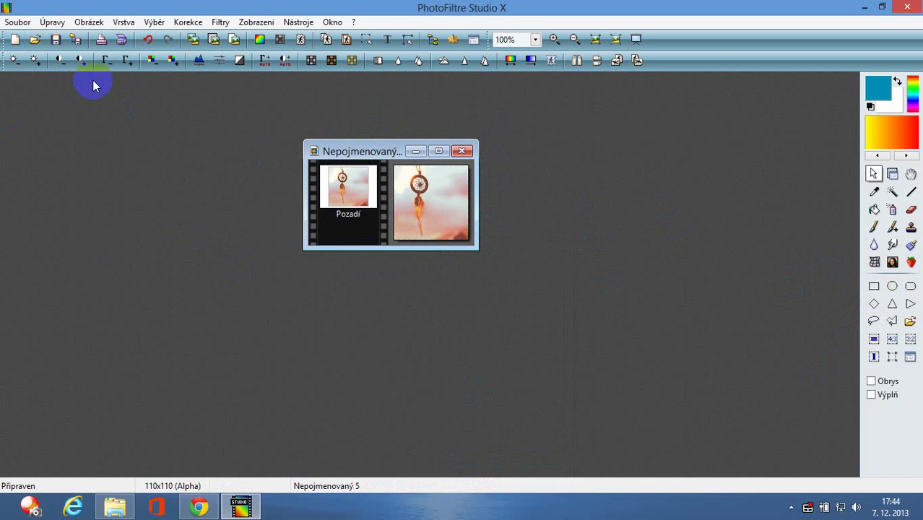
Step: Create a second new image of 50 × 50 pixels at 72 pixels per inch with a transparent background
left_click(16, 42)
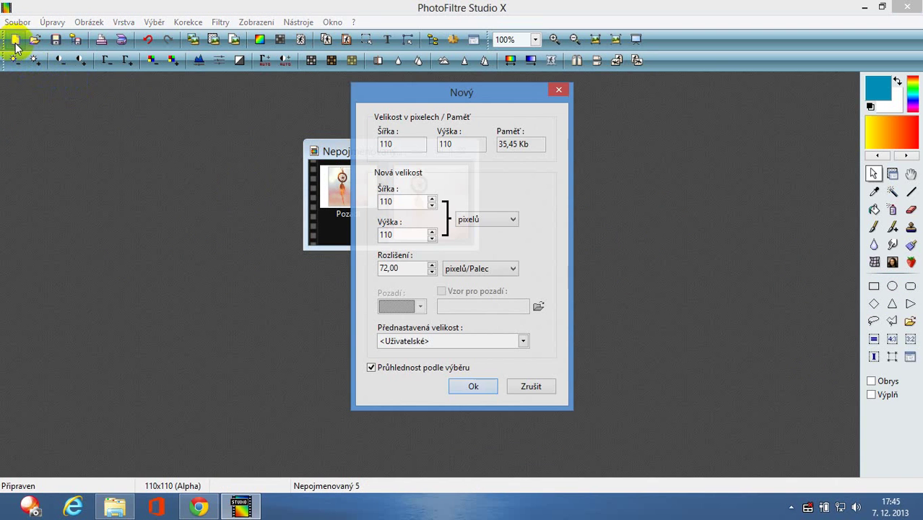
double_click(396, 201)
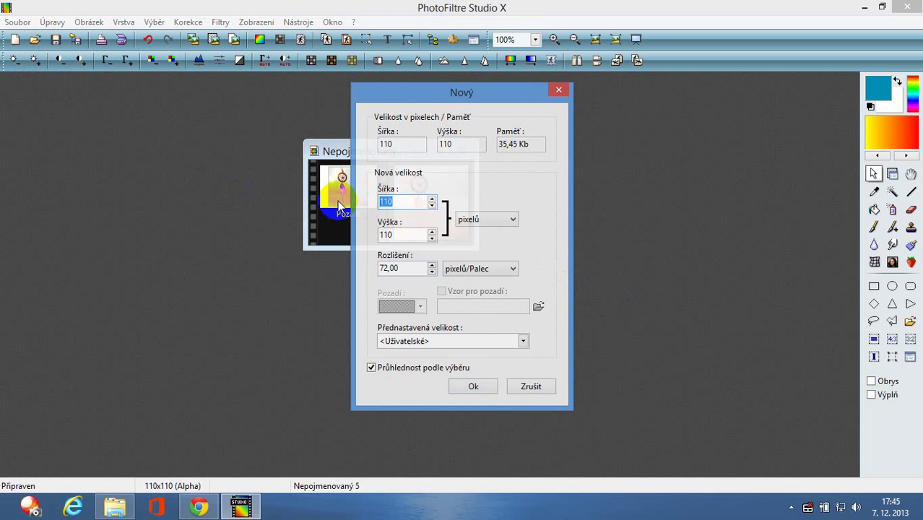
double_click(404, 234)
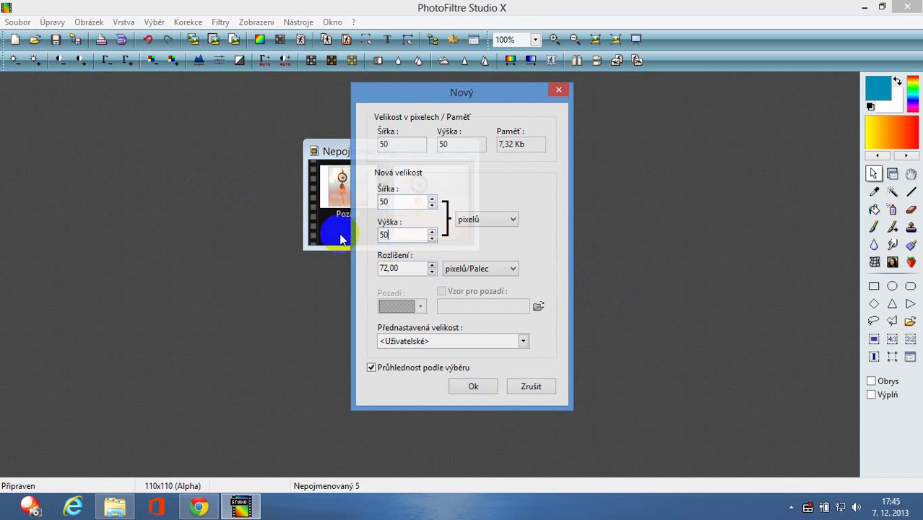
type("50")
left_click(473, 386)
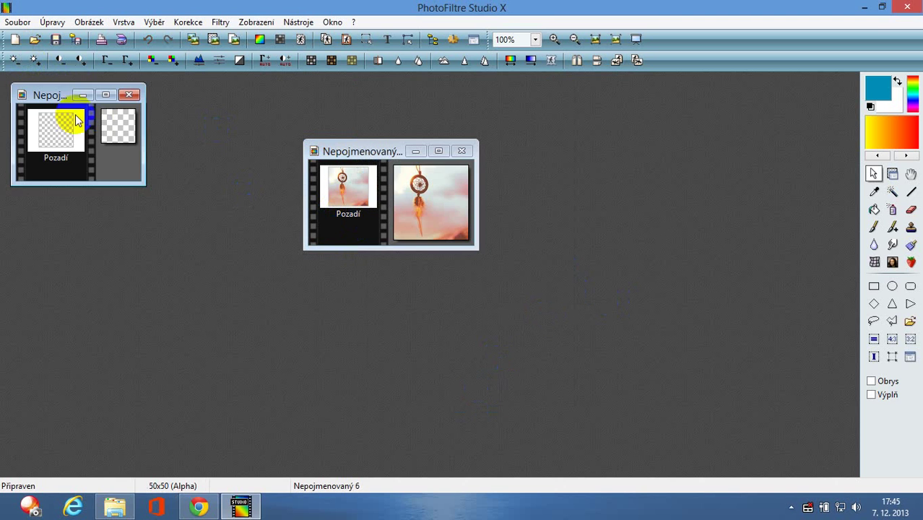
Step: Move the 50 × 50 image window below the dreamcatcher image and fill its transparent canvas with the blue foreground colour
left_click_drag(78, 120, 433, 283)
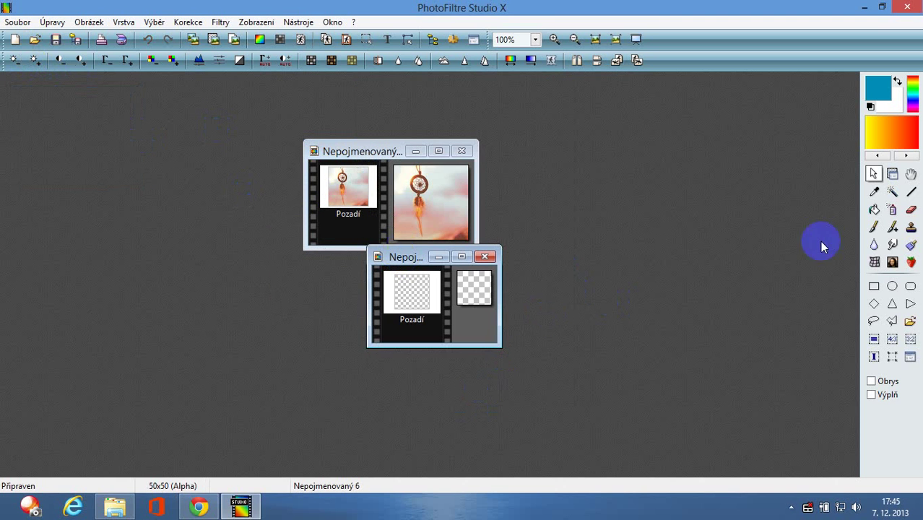
left_click(874, 210)
left_click(463, 276)
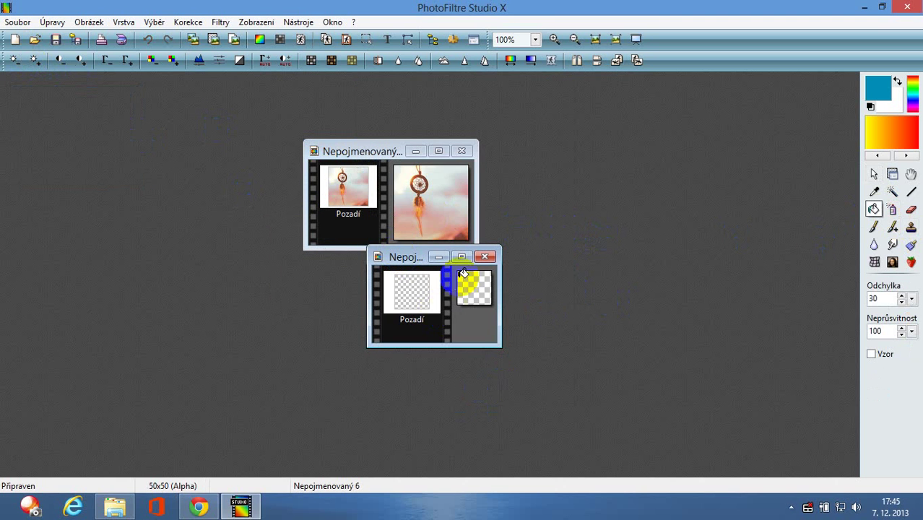
Step: Make a rounded selection over the whole 50 × 50 blue canvas and copy it
left_click(874, 174)
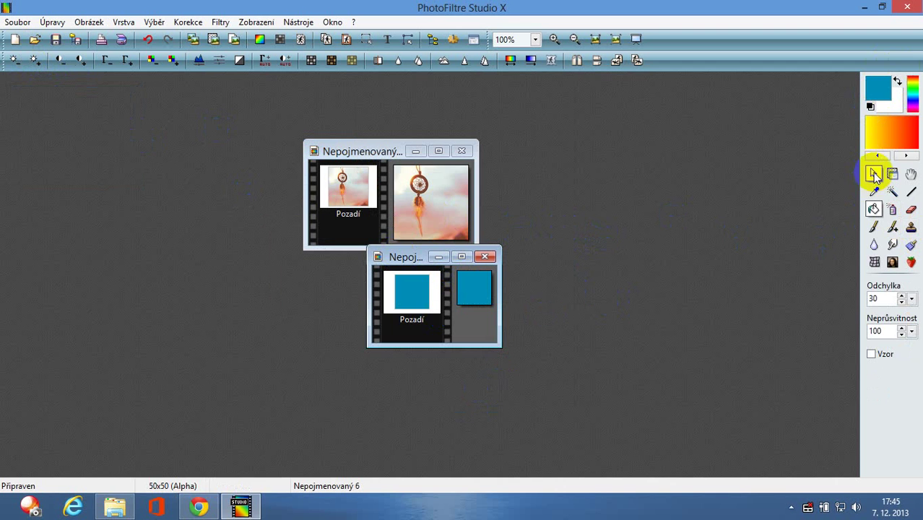
left_click(482, 284)
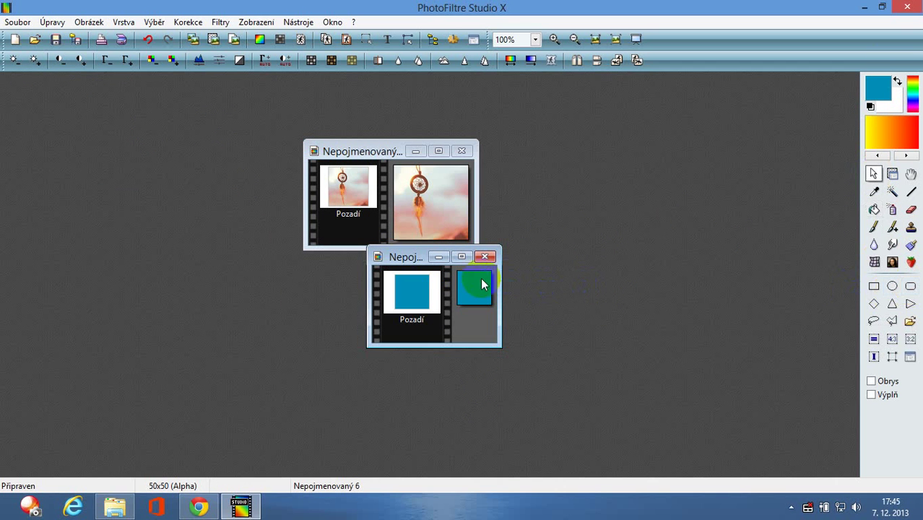
left_click_drag(452, 267, 478, 339)
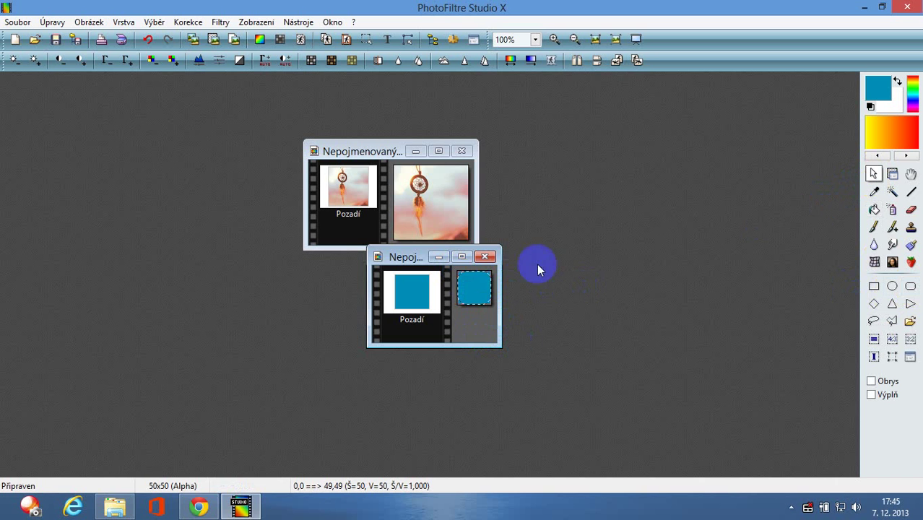
right_click(470, 293)
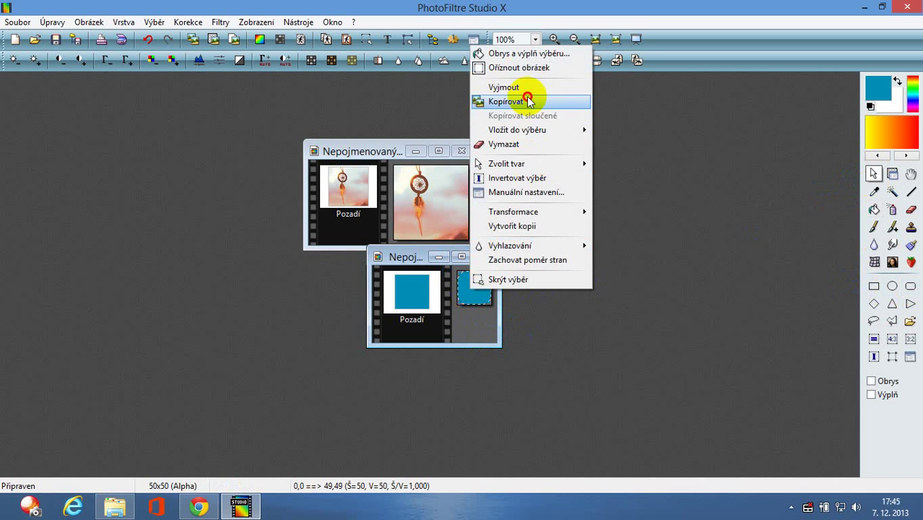
left_click(527, 101)
Step: Paste the blue rounded square into the 110 × 110 dreamcatcher image and place it in the canvas's upper-left corner
left_click(452, 189)
scroll(443, 186, "up", 1)
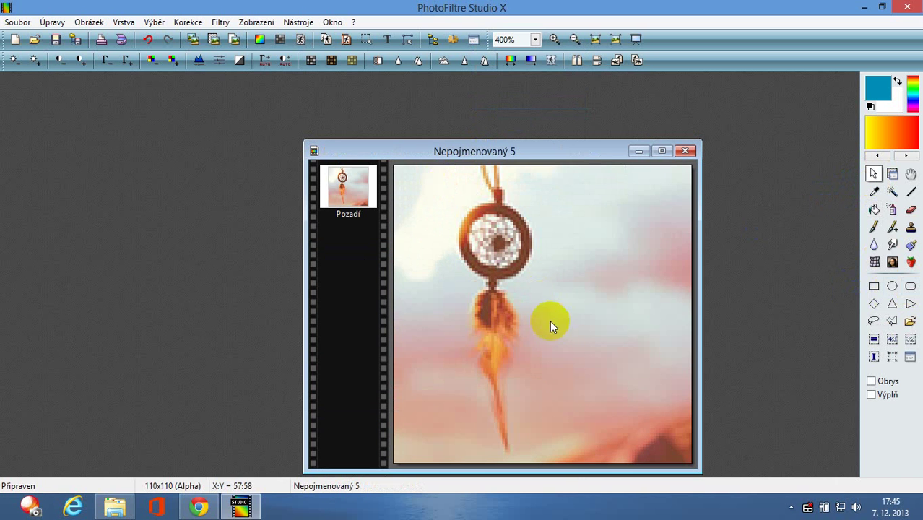
left_click_drag(491, 154, 448, 105)
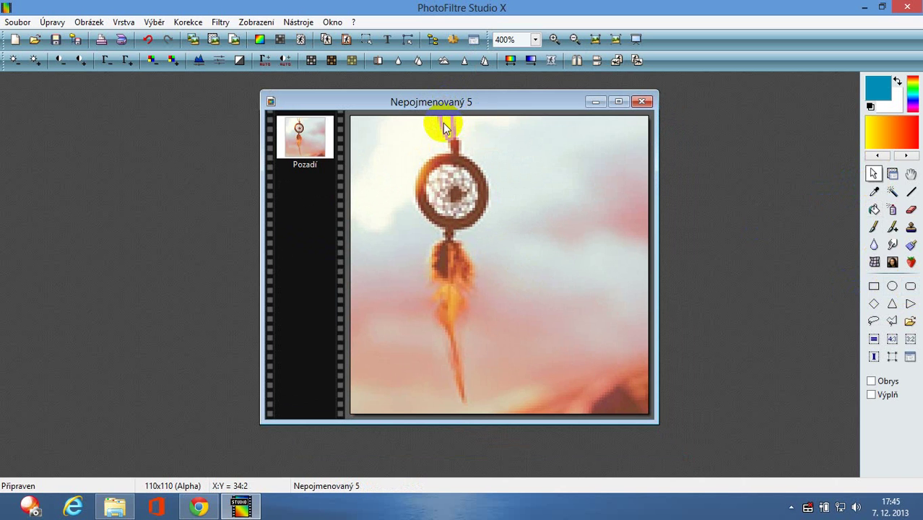
key("ctrl+v")
left_click_drag(481, 243, 428, 188)
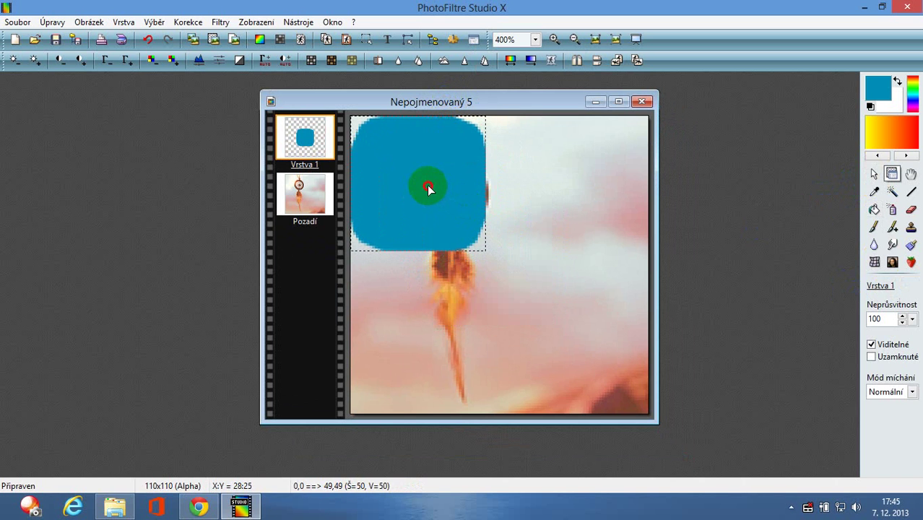
Step: Paste three more blue rounded squares and place them in the upper-right, lower-left and lower-right corners of the canvas
key("ctrl+v")
left_click_drag(515, 258, 593, 179)
key("ctrl+v")
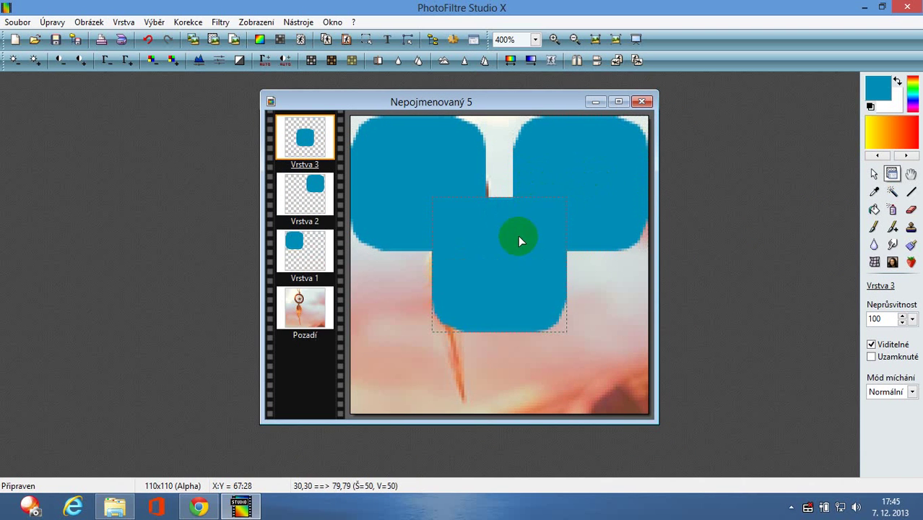
left_click_drag(496, 259, 430, 327)
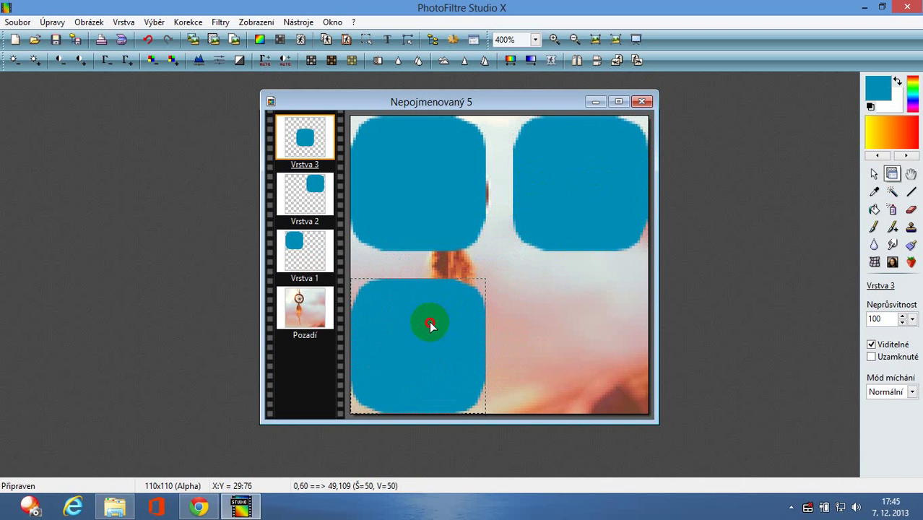
key("ctrl+v")
left_click_drag(532, 249, 609, 325)
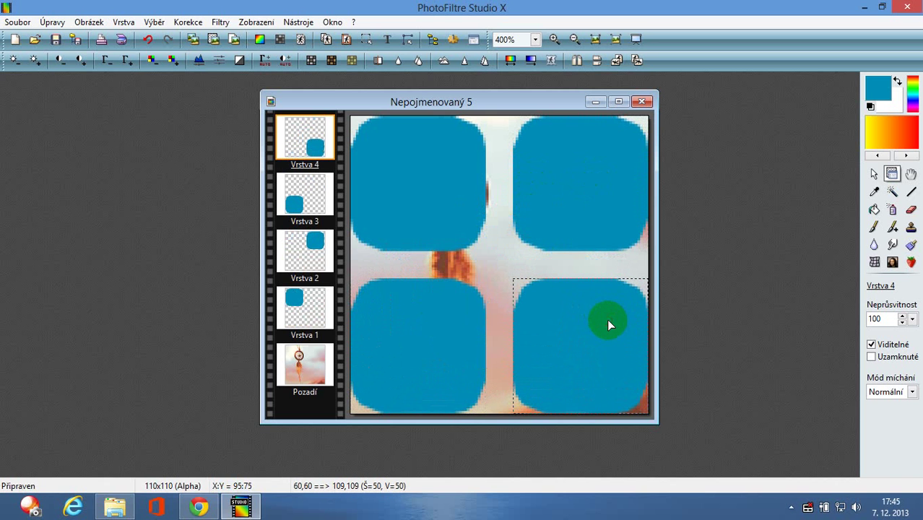
Step: Merge the four blue square layers into a single layer above the background
right_click(312, 139)
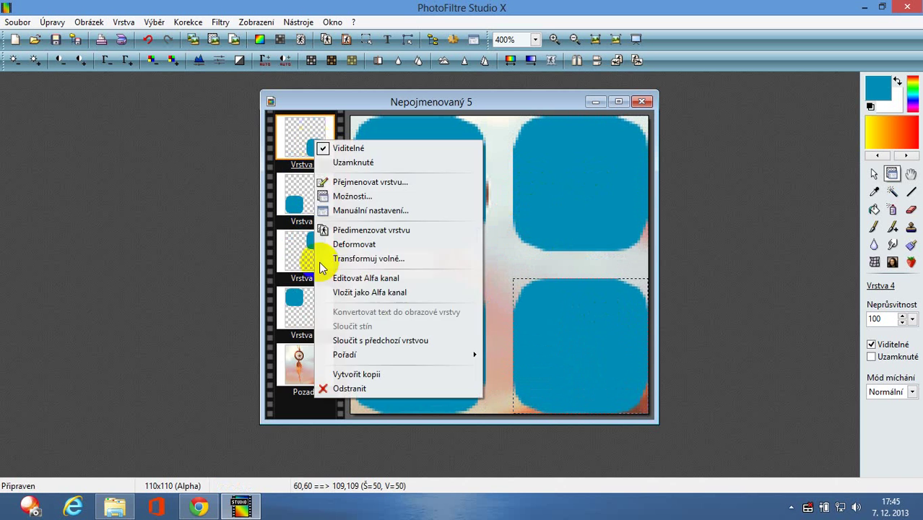
left_click(332, 342)
right_click(297, 130)
left_click(350, 342)
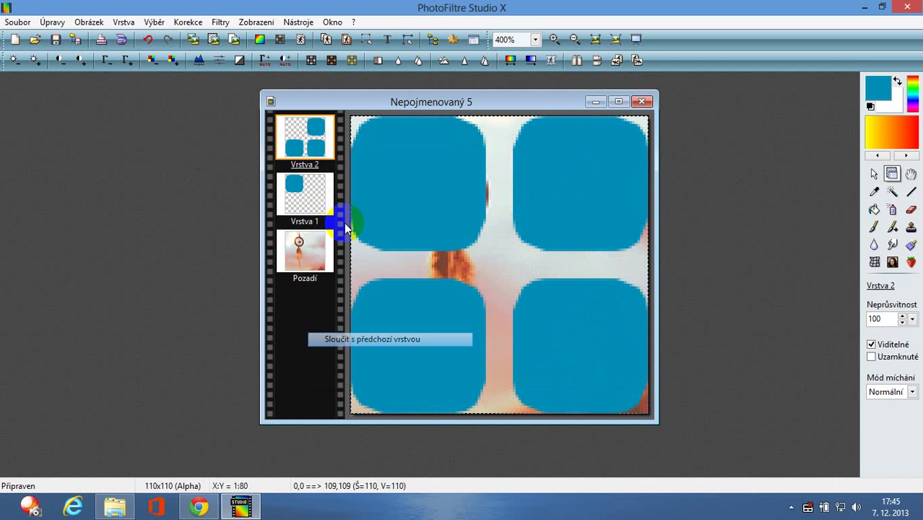
right_click(303, 145)
left_click(354, 346)
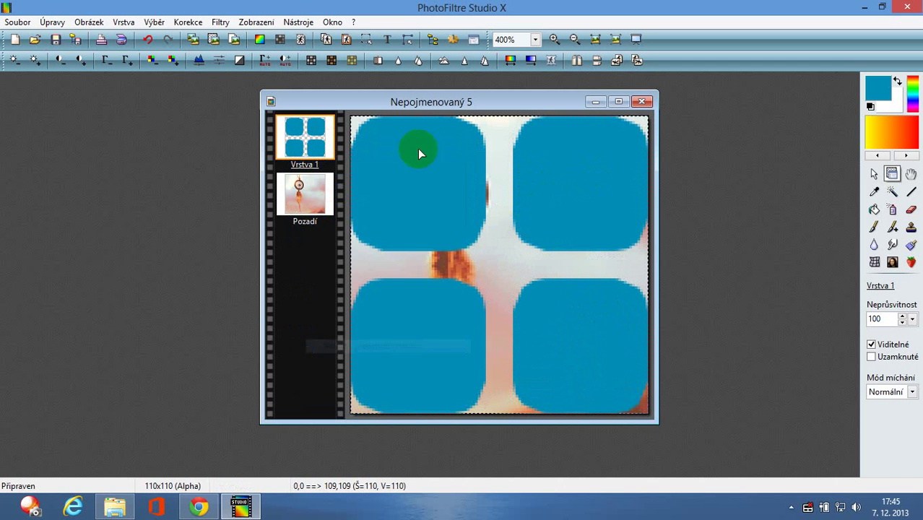
Step: Fill the transparent gaps between the four squares on the merged layer with the same blue
left_click(874, 209)
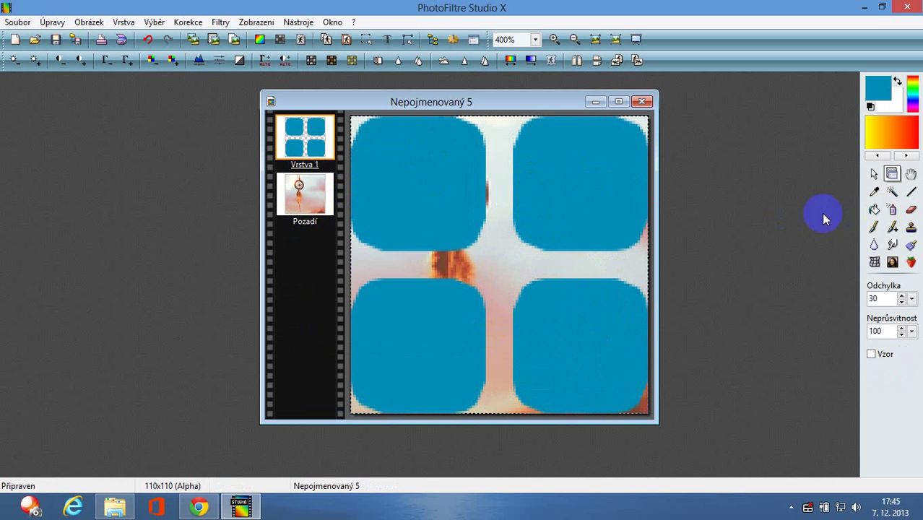
left_click(486, 245)
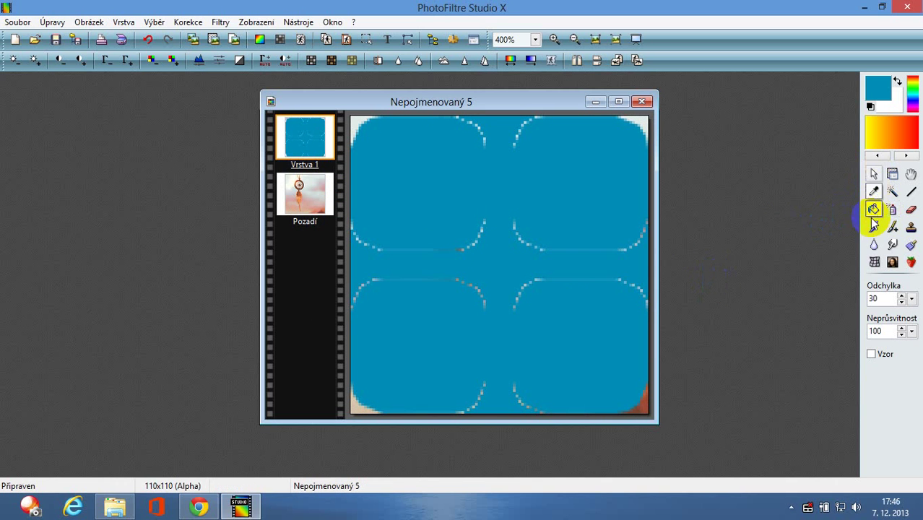
left_click(553, 296)
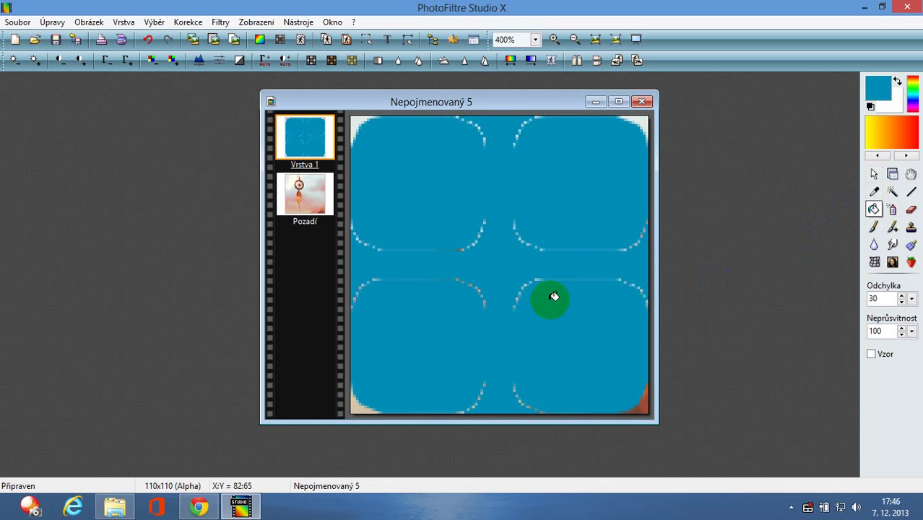
Step: Paint over the leftover light outlines inside the blue shape with a blue brush, leaving only the rounded outer corners unpainted
left_click(874, 229)
left_click(635, 326)
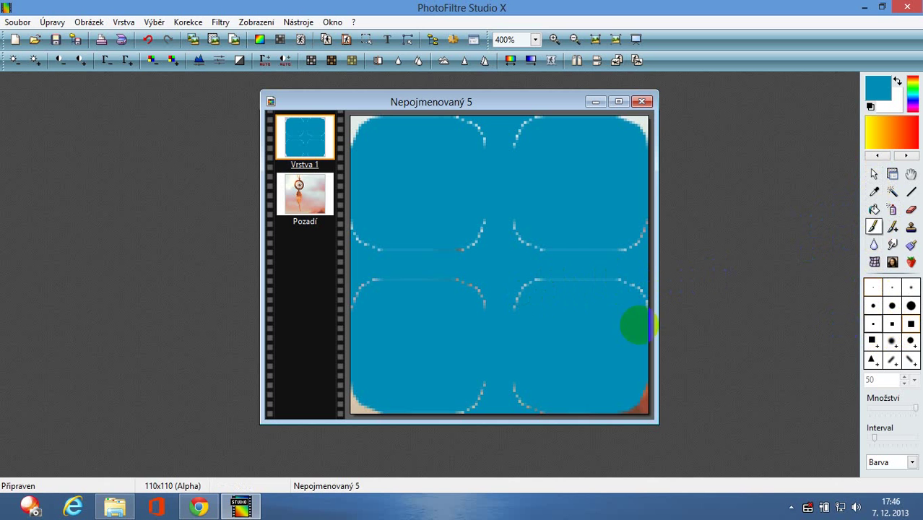
mouse_move(636, 326)
left_mouse_down()
mouse_move(559, 289)
mouse_move(519, 311)
mouse_move(538, 287)
mouse_move(584, 282)
mouse_move(649, 298)
mouse_move(657, 308)
mouse_move(655, 233)
mouse_move(645, 220)
mouse_move(619, 247)
mouse_move(551, 248)
mouse_move(529, 246)
mouse_move(516, 217)
mouse_move(523, 142)
mouse_move(544, 123)
mouse_move(602, 122)
mouse_move(488, 124)
left_mouse_up()
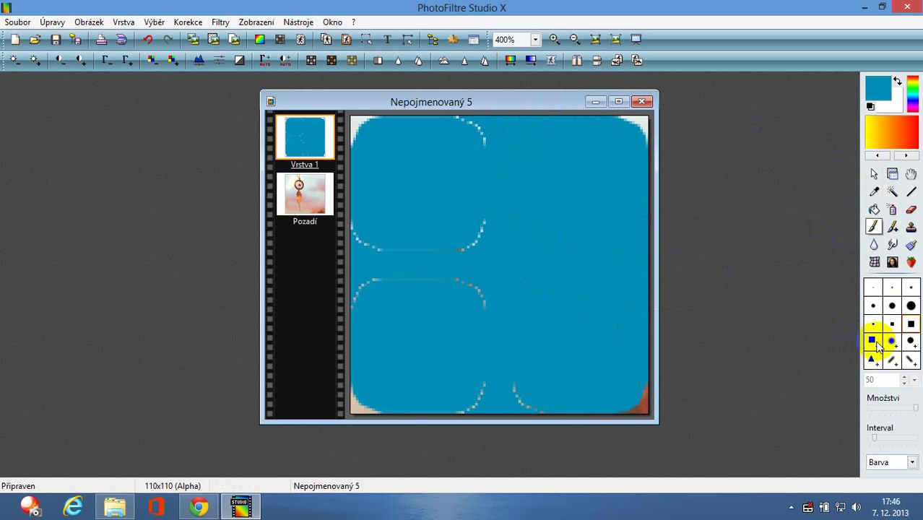
mouse_move(373, 145)
left_mouse_down()
mouse_move(401, 294)
mouse_move(407, 283)
mouse_move(647, 303)
left_mouse_up()
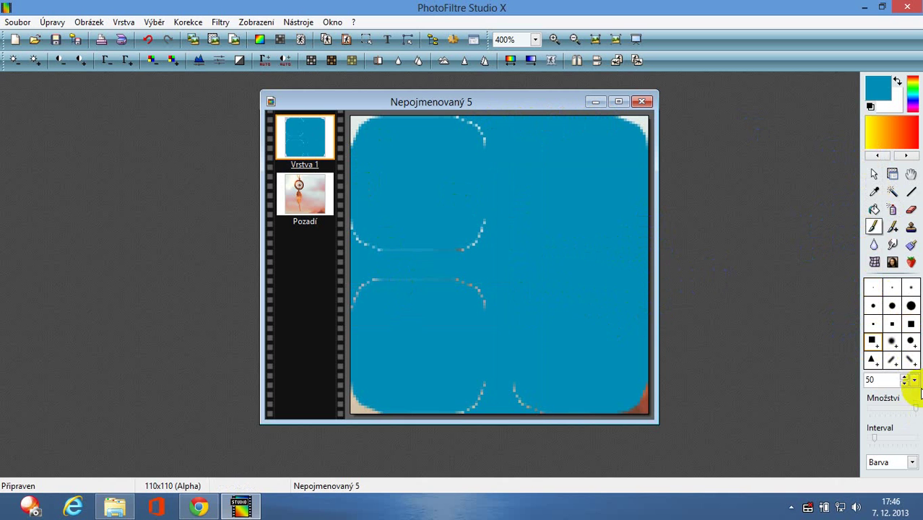
left_click(915, 380)
left_click(882, 262)
mouse_move(423, 260)
left_mouse_down()
mouse_move(407, 258)
mouse_move(480, 261)
mouse_move(466, 192)
mouse_move(438, 166)
mouse_move(512, 400)
mouse_move(457, 405)
mouse_move(530, 396)
mouse_move(568, 330)
mouse_move(569, 211)
left_mouse_up()
left_click(874, 174)
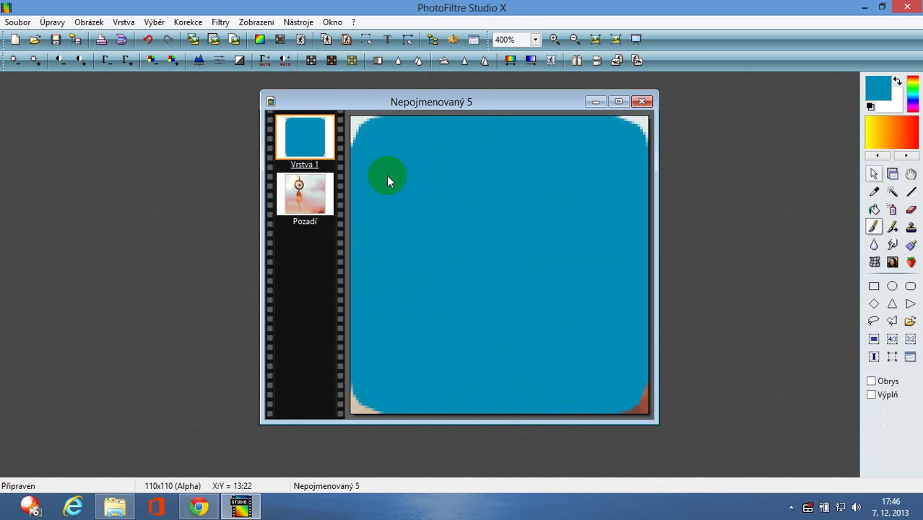
Step: Close the 50 × 50 image without saving and move the 110 × 110 image window toward the middle of the workspace
scroll(437, 182, "down", 2)
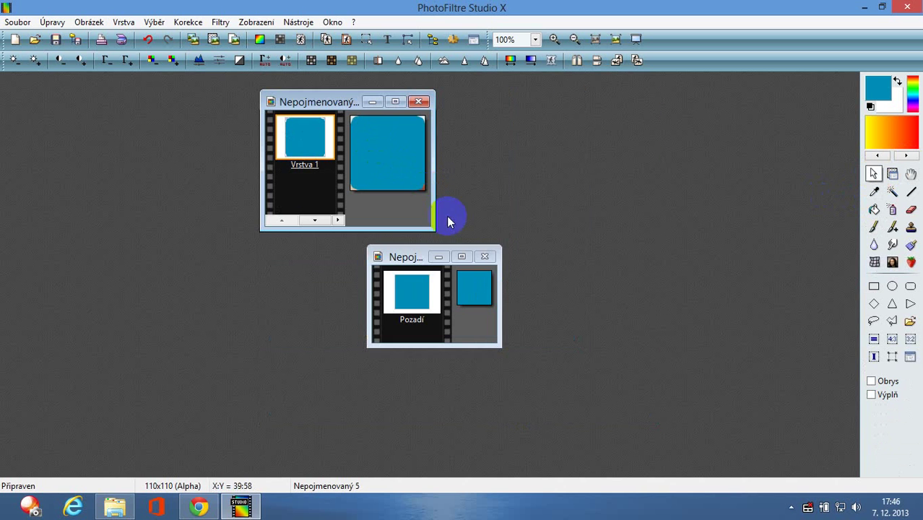
left_click(485, 256)
left_click(517, 290)
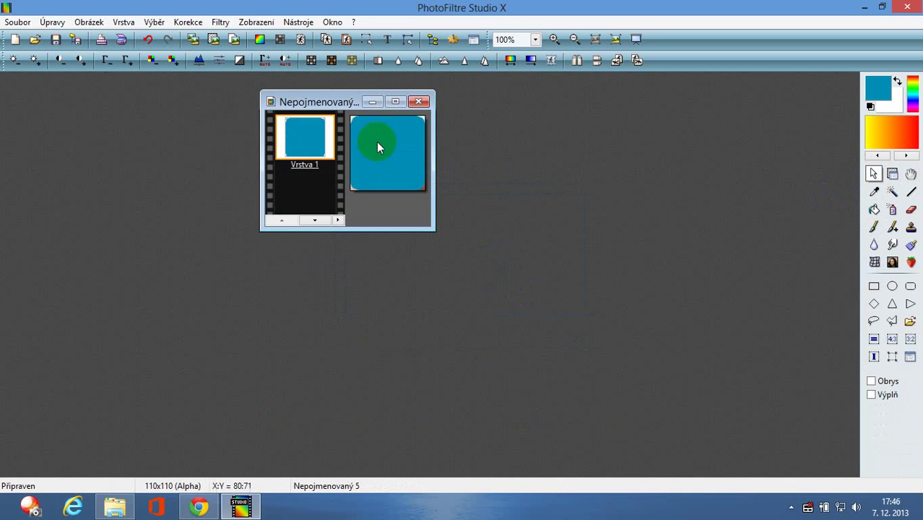
left_click_drag(354, 108, 516, 198)
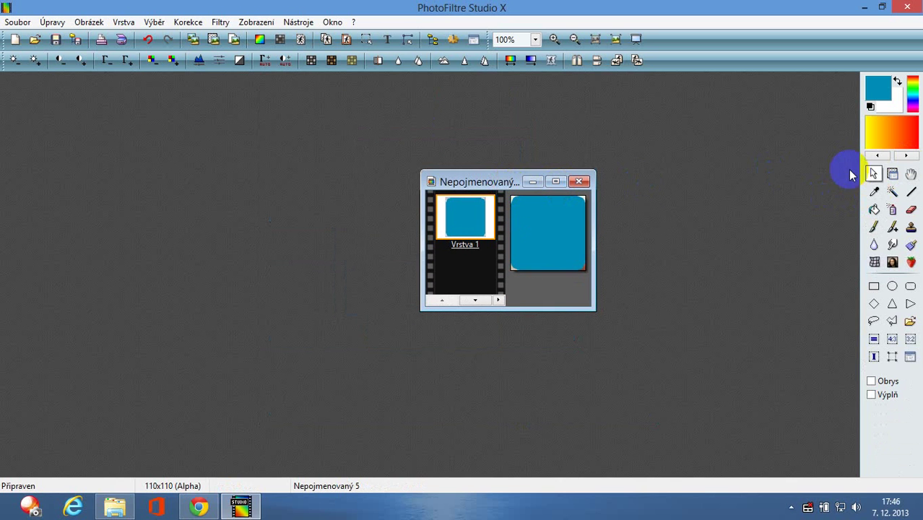
Step: Enlarge the image window to show both layers and select the blue rounded shape on Vrstva 1 with the Magic Wand
left_click(892, 191)
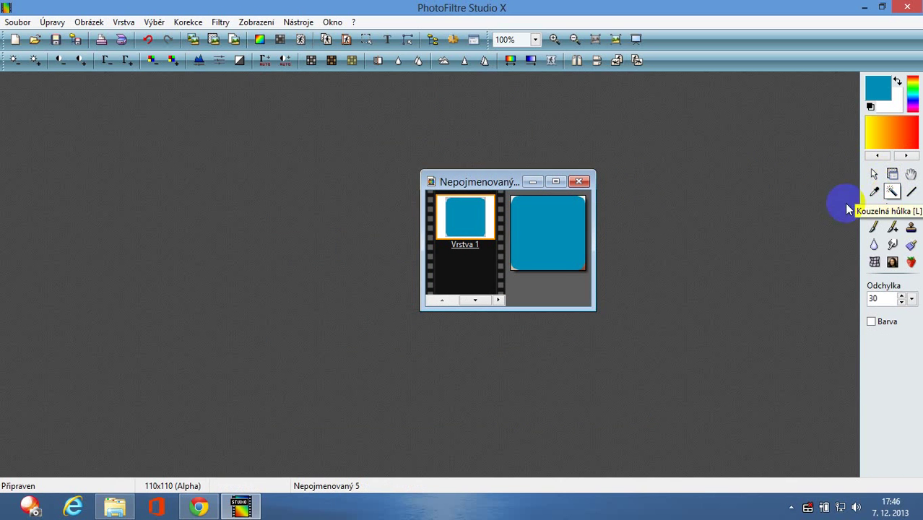
left_click(539, 239)
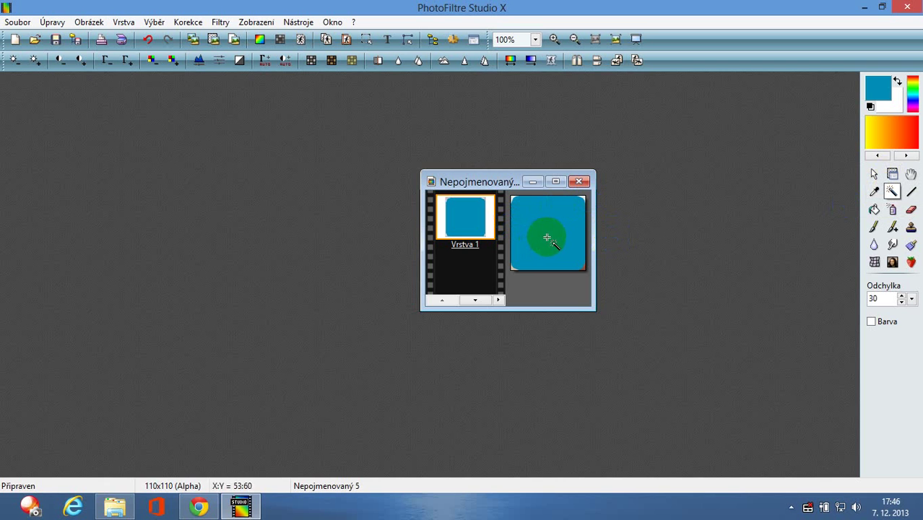
left_click_drag(525, 330, 525, 363)
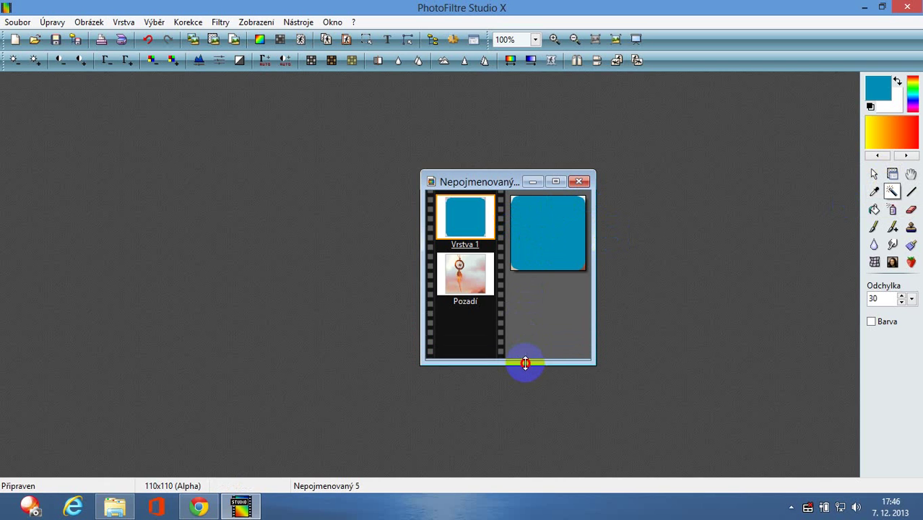
left_click(540, 227)
left_click(501, 233)
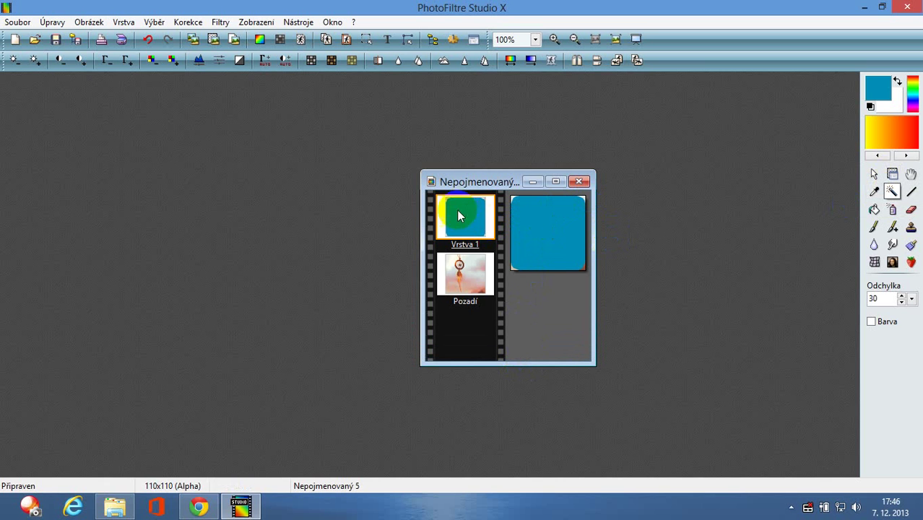
left_click(546, 231)
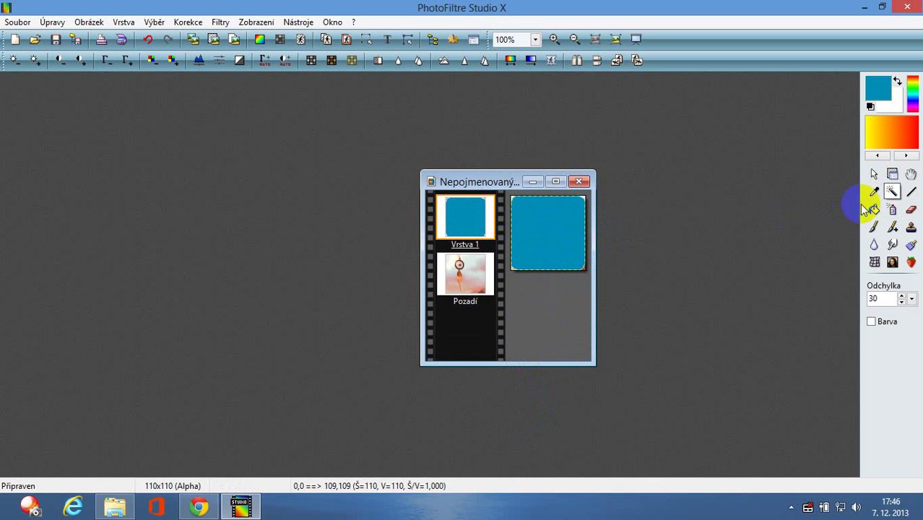
Step: Copy the selected rounded area from the Pozadí layer and move the image window to the side of the workspace
left_click(873, 174)
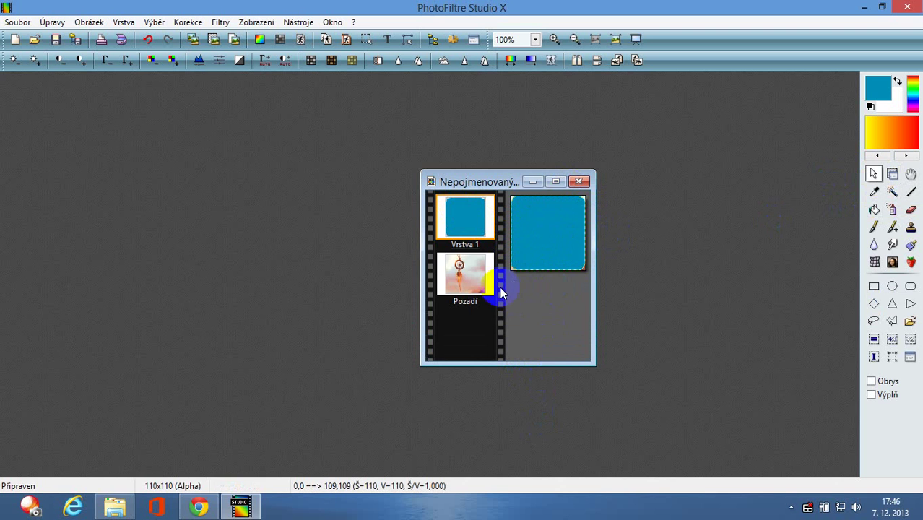
left_click(469, 280)
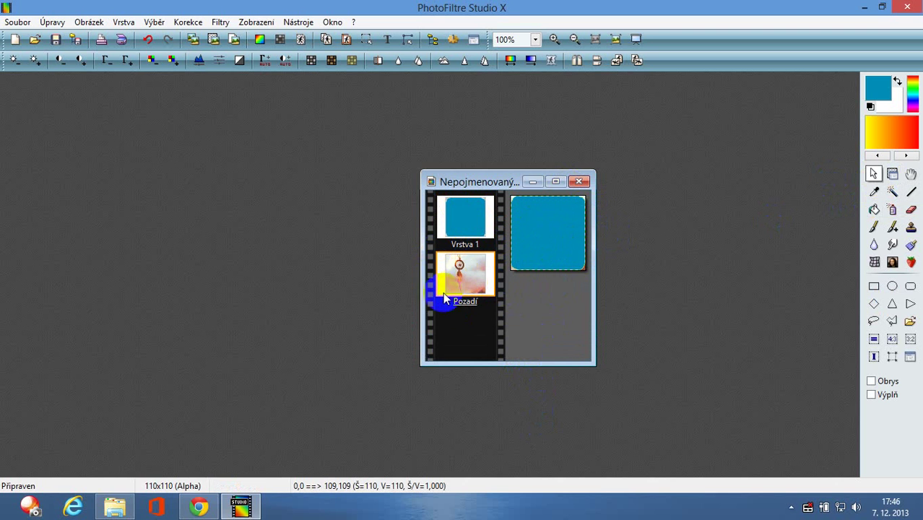
right_click(529, 227)
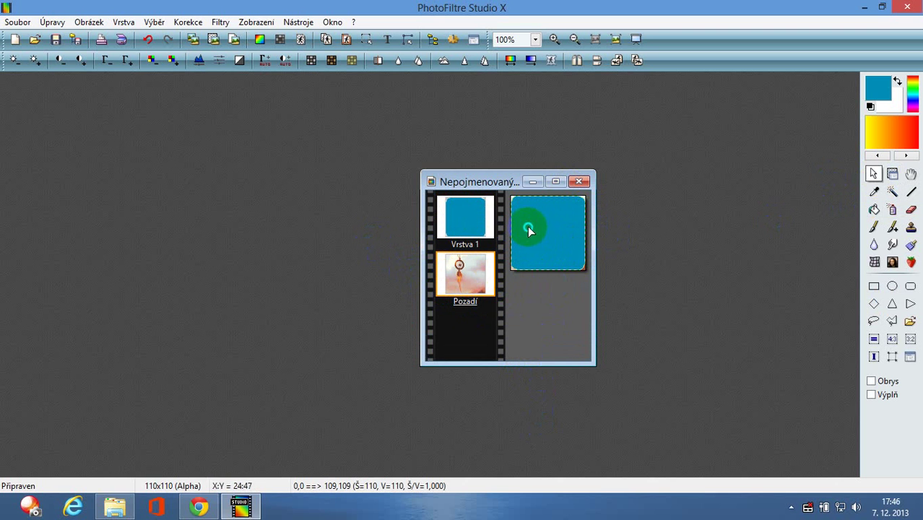
left_click(556, 283)
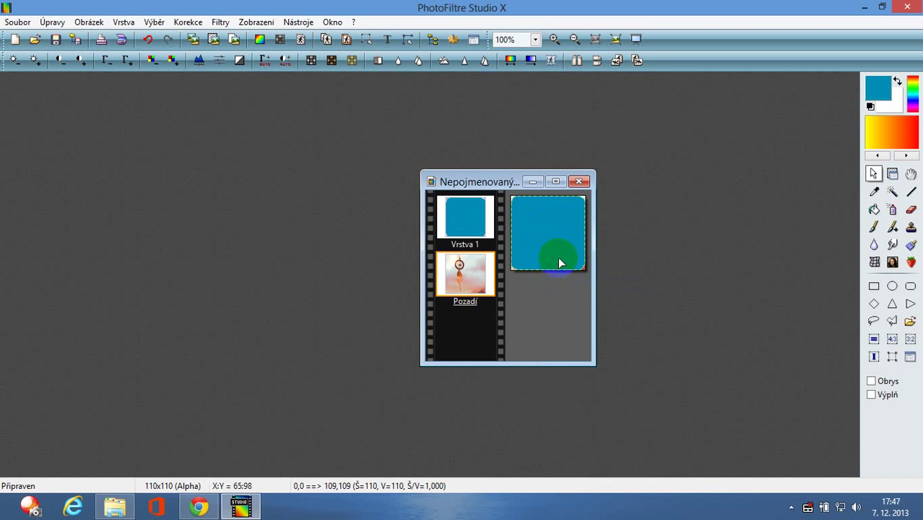
left_click_drag(501, 182, 101, 125)
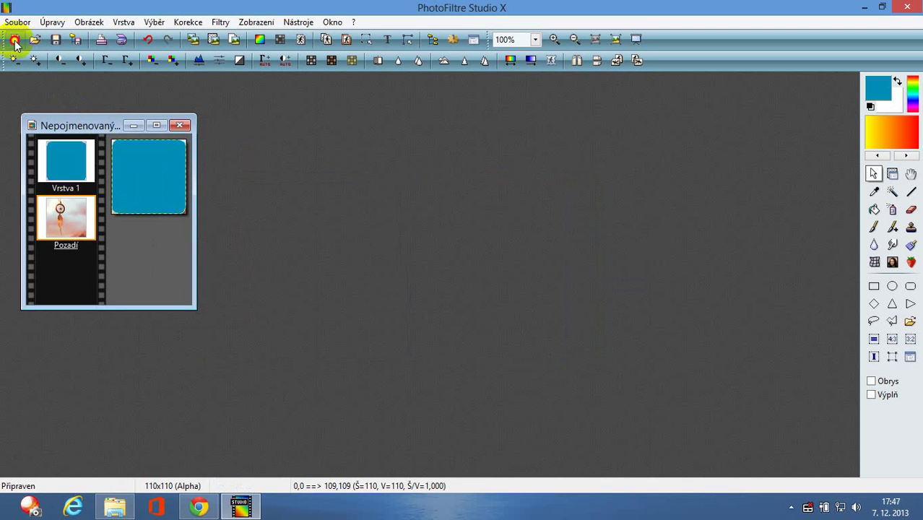
Step: Create a new image 120 pixels wide and 120 pixels high
left_click(14, 40)
double_click(383, 203)
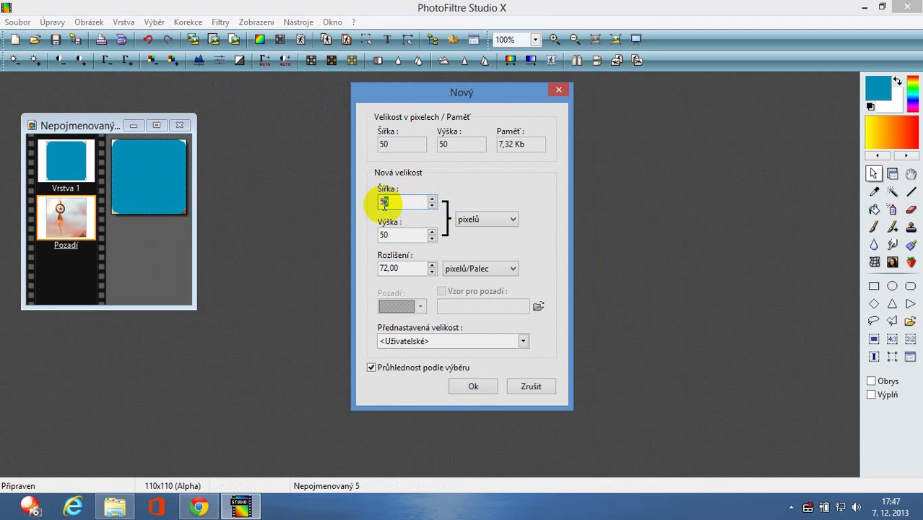
type("120")
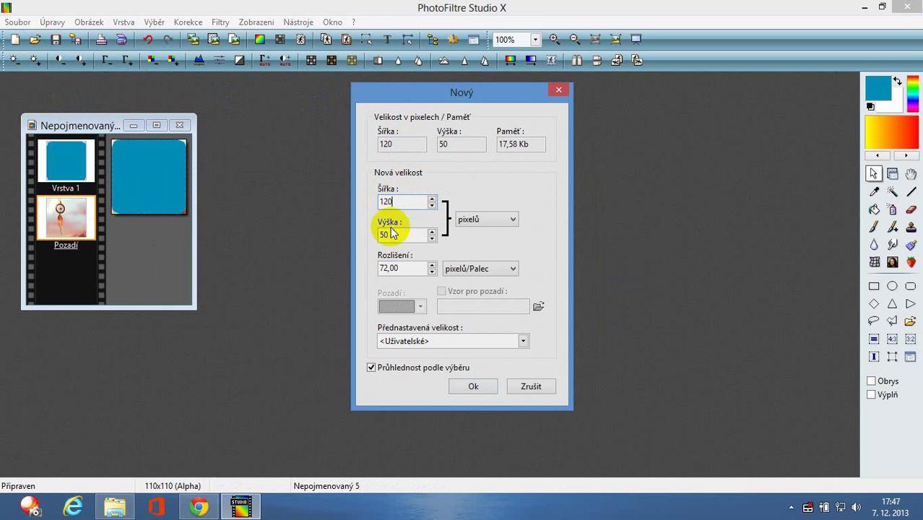
double_click(384, 236)
type("120")
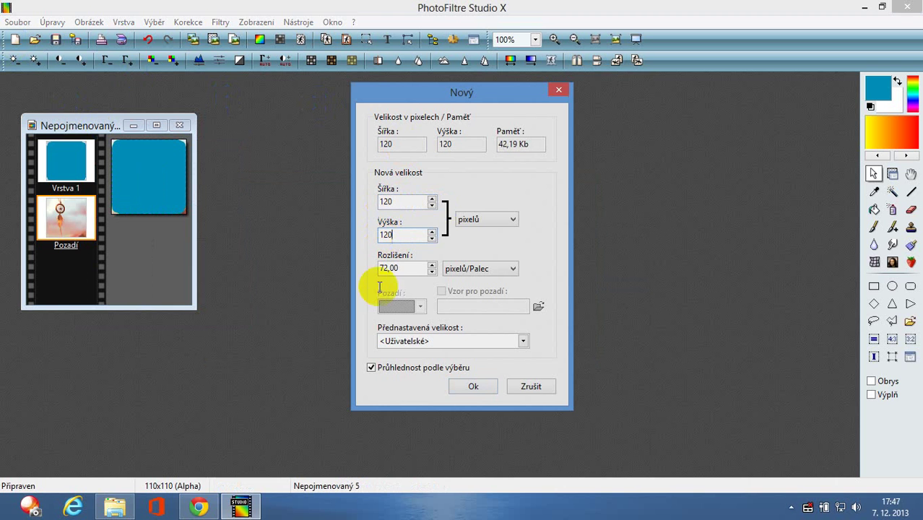
left_click(475, 386)
Step: Move the new image window to the middle of the workspace and paste the copied rounded dreamcatcher picture into it
left_click_drag(115, 94, 448, 158)
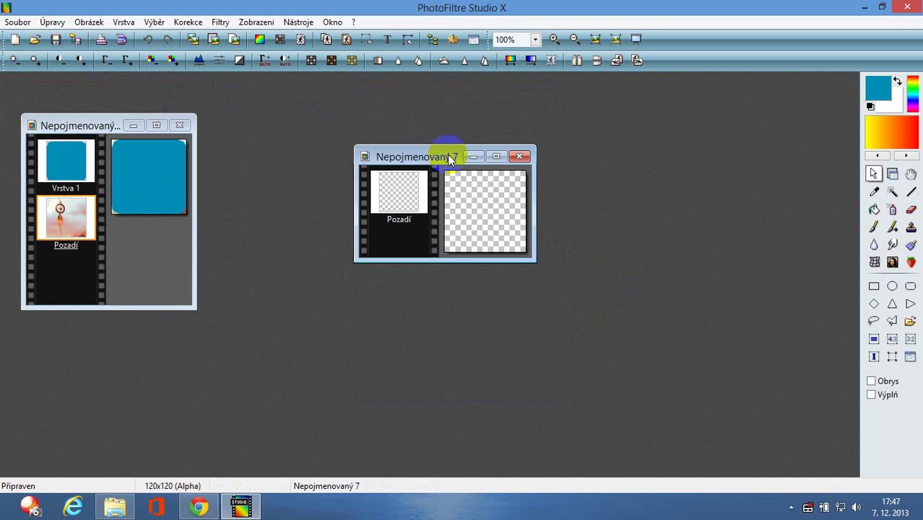
right_click(482, 209)
left_click(506, 291)
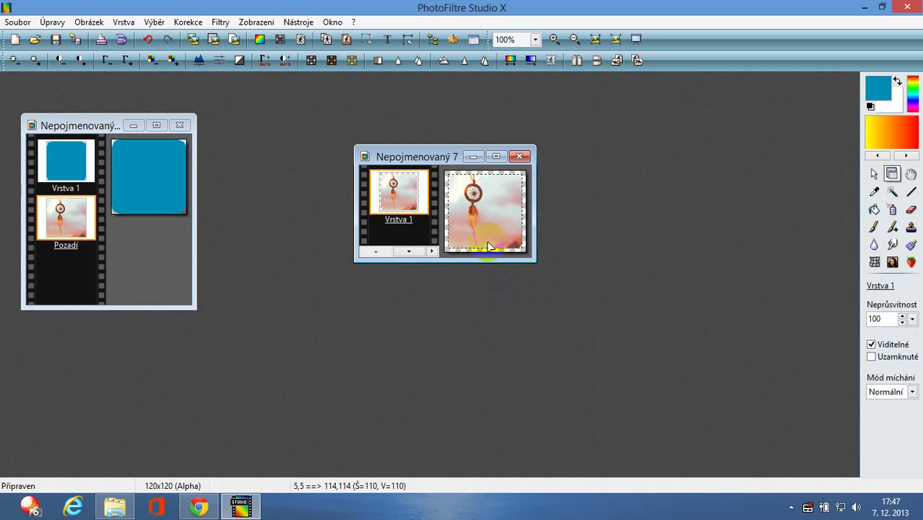
Step: Add a drop shadow with X and Y offsets of 0 to the pasted dreamcatcher layer and flatten the image
double_click(478, 203)
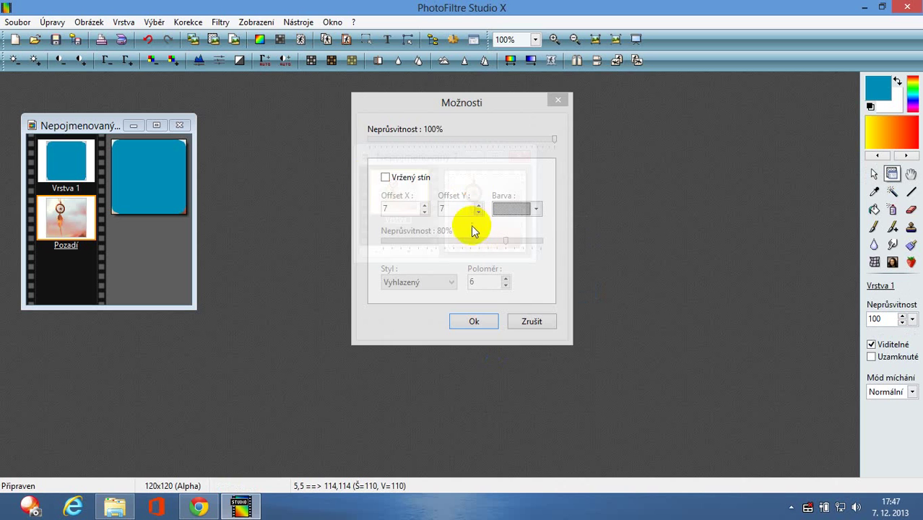
left_click(384, 177)
left_click_drag(390, 208, 377, 214)
type("0")
key("Tab")
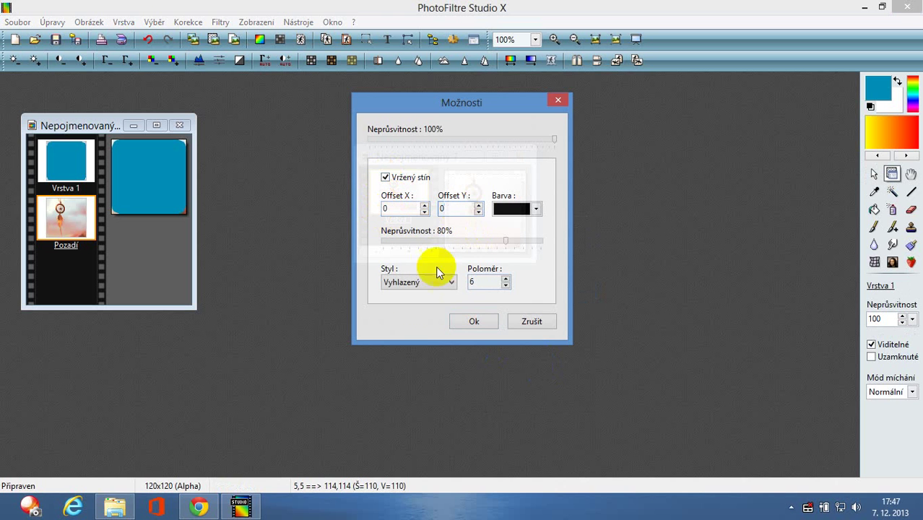
left_click(475, 321)
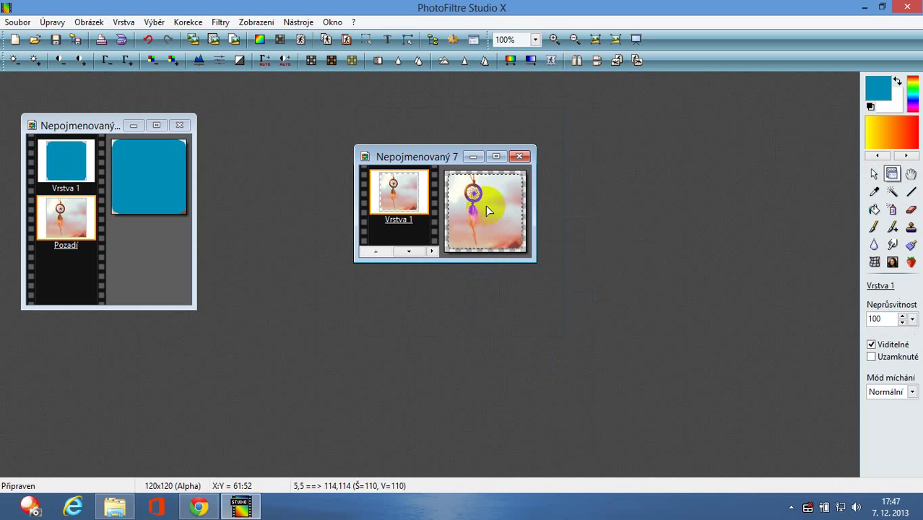
key("ctrl+shift+f")
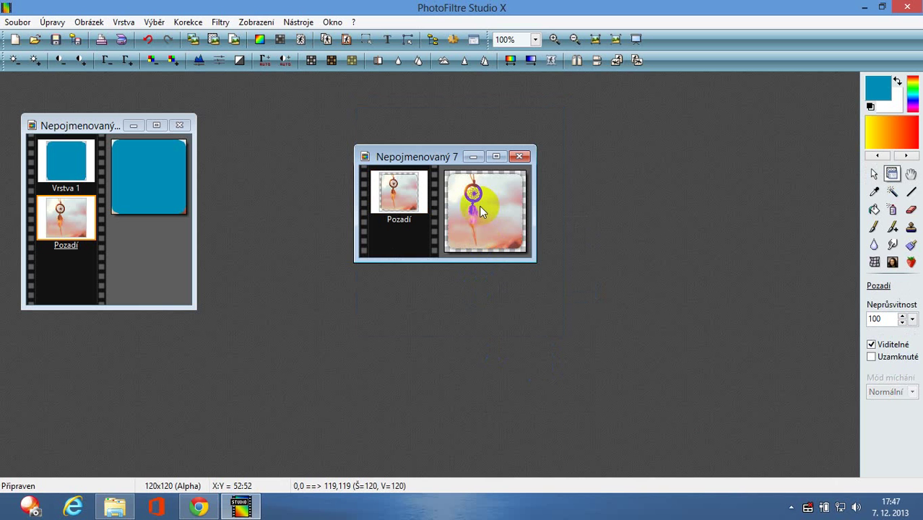
Step: Close the image containing the blue template layer without saving it
scroll(485, 206, "up", 2)
scroll(478, 206, "down", 2)
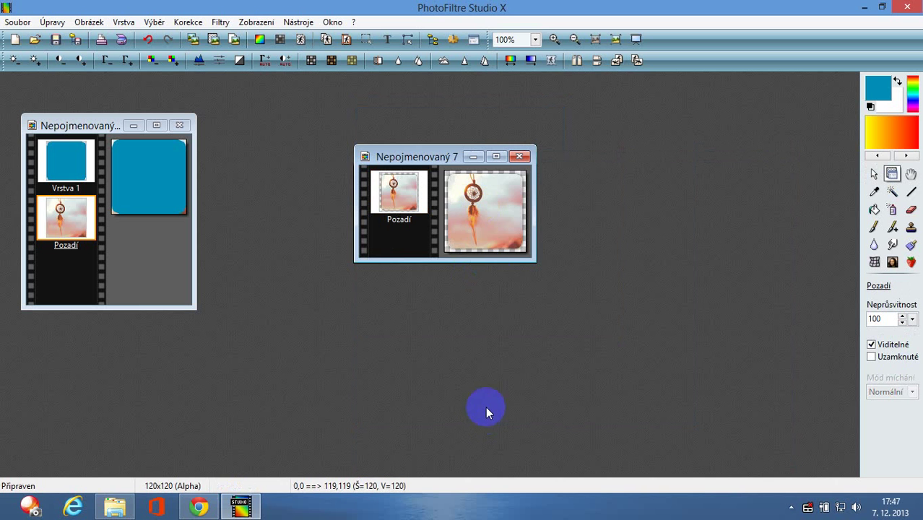
left_click(473, 202)
left_click(77, 128)
left_click(179, 125)
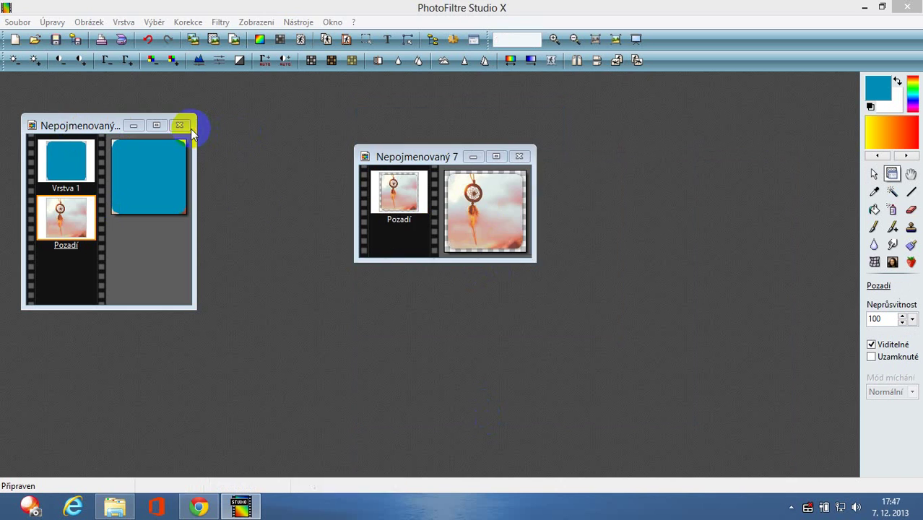
left_click(497, 289)
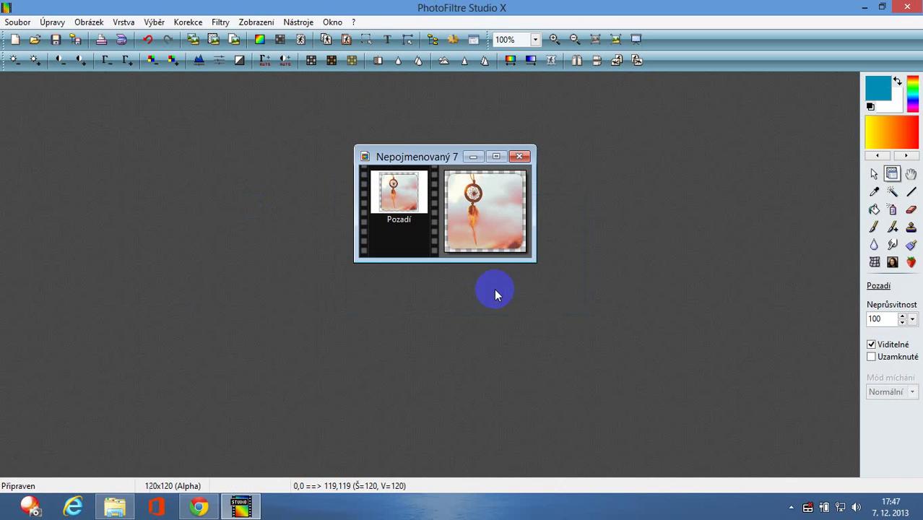
left_click(387, 39)
left_click_drag(303, 305, 146, 309)
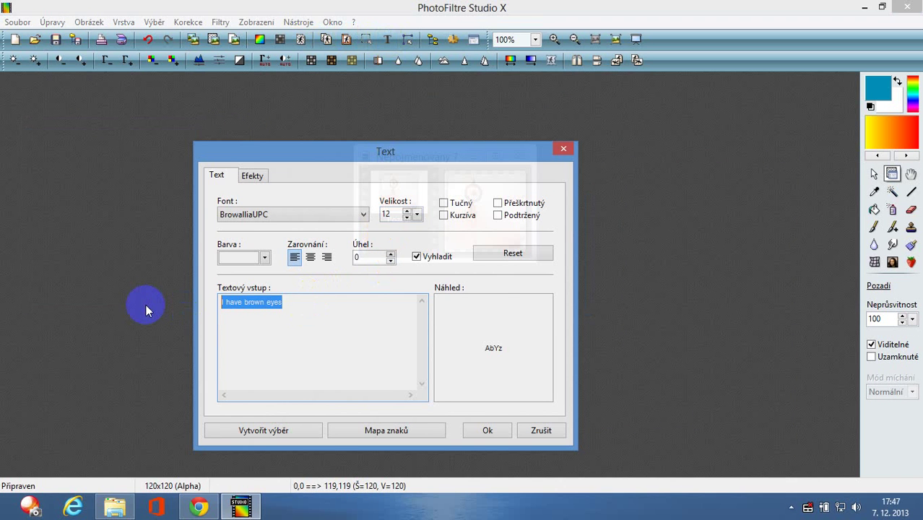
type("Vítejte!")
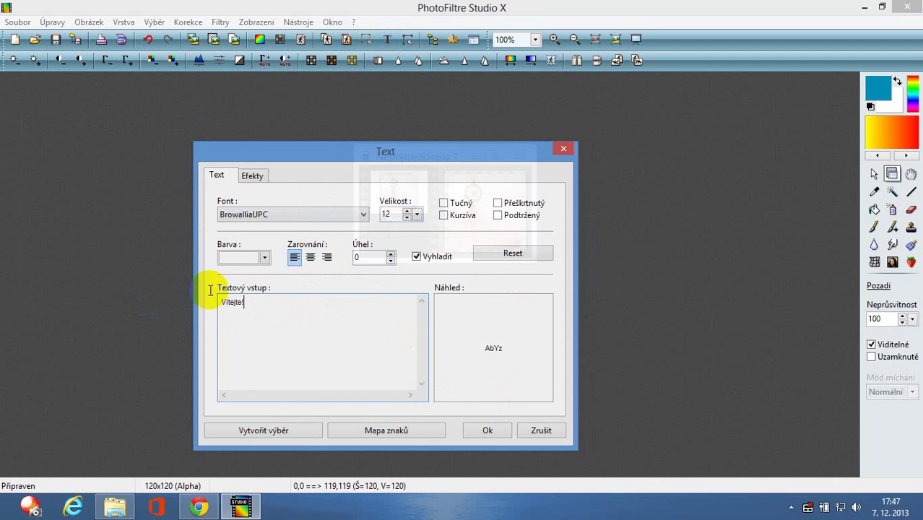
left_click(252, 176)
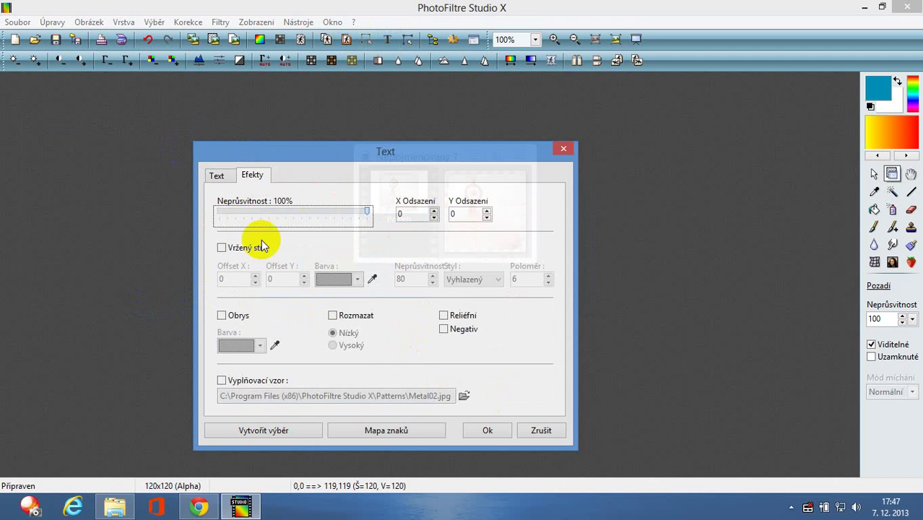
left_click(216, 175)
left_click(563, 149)
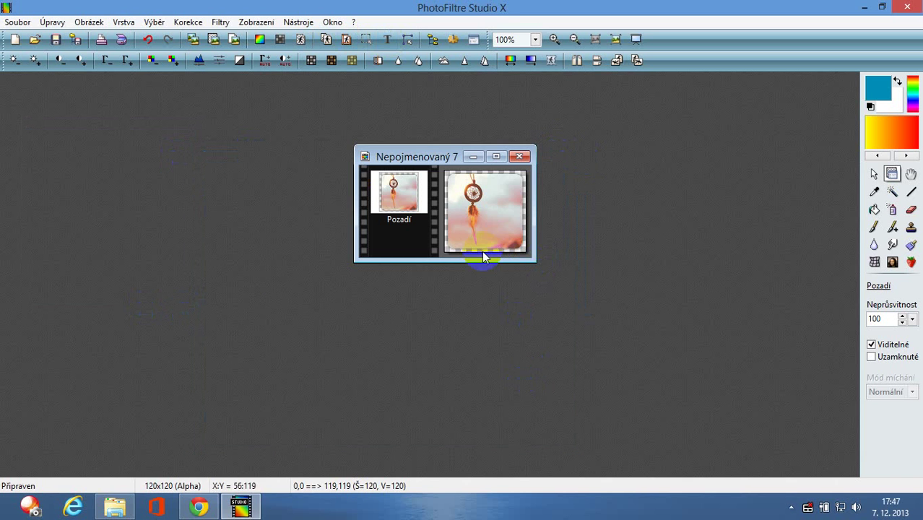